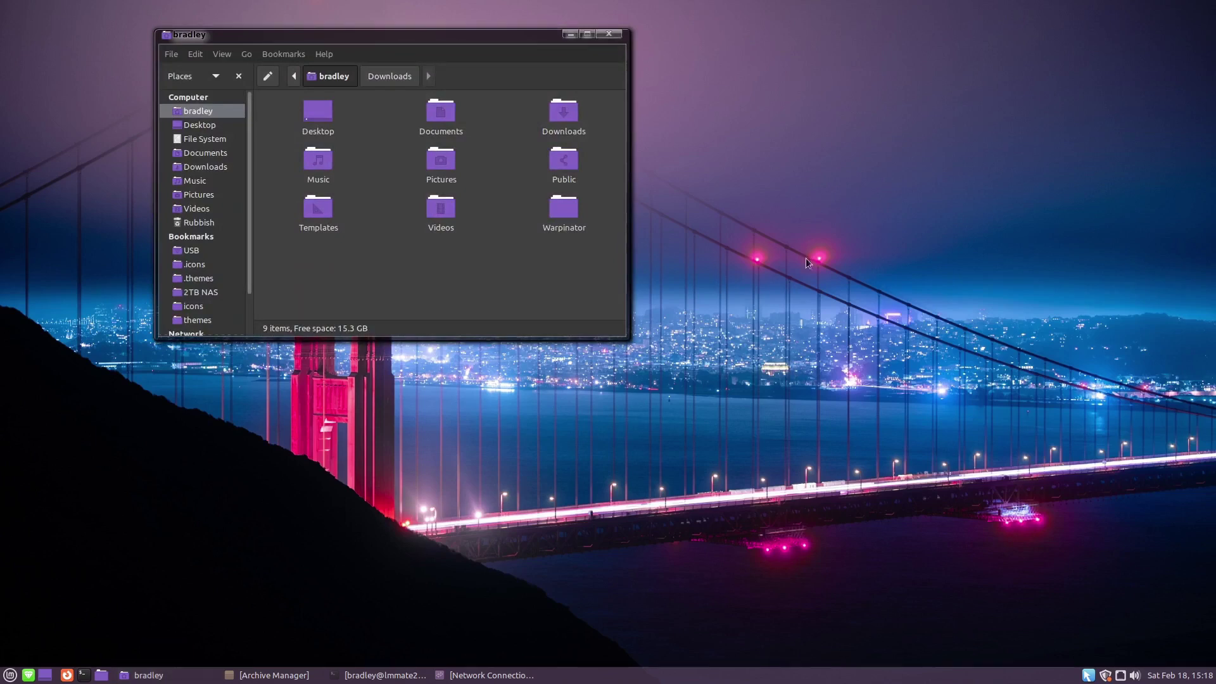
- Restore Archive Manager, Terminal and Network Connections, then show the control themes list and panel colour window
left_click(282, 676)
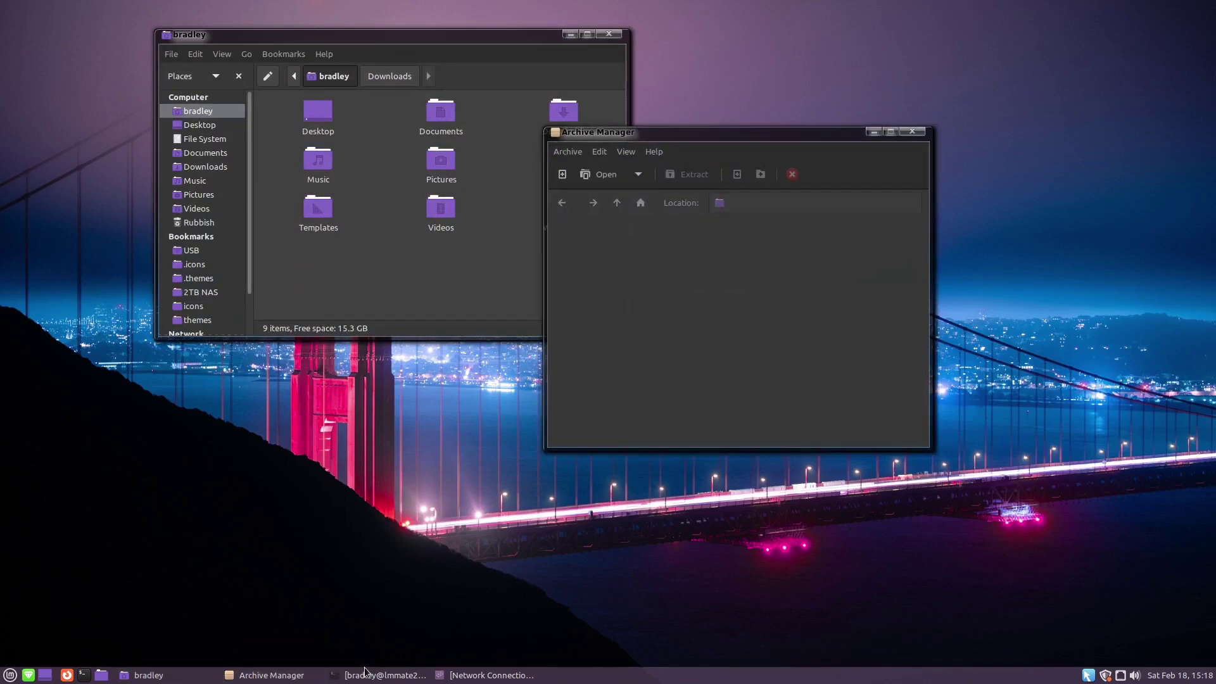
left_click(384, 676)
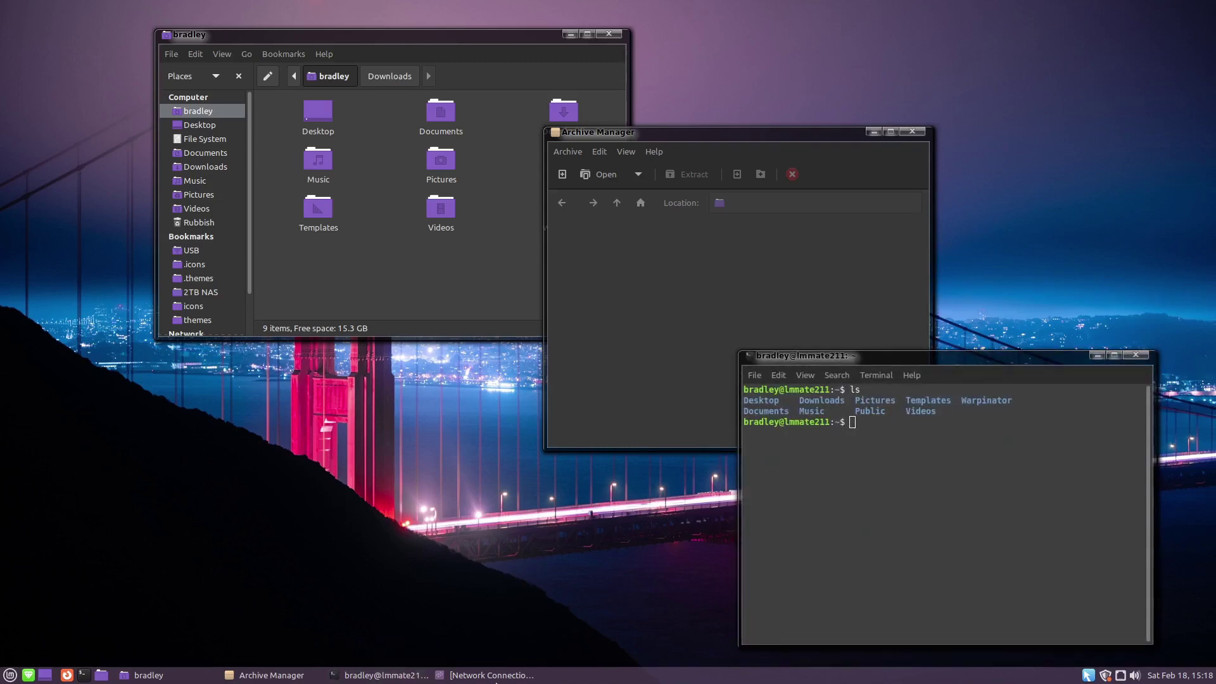
left_click(498, 678)
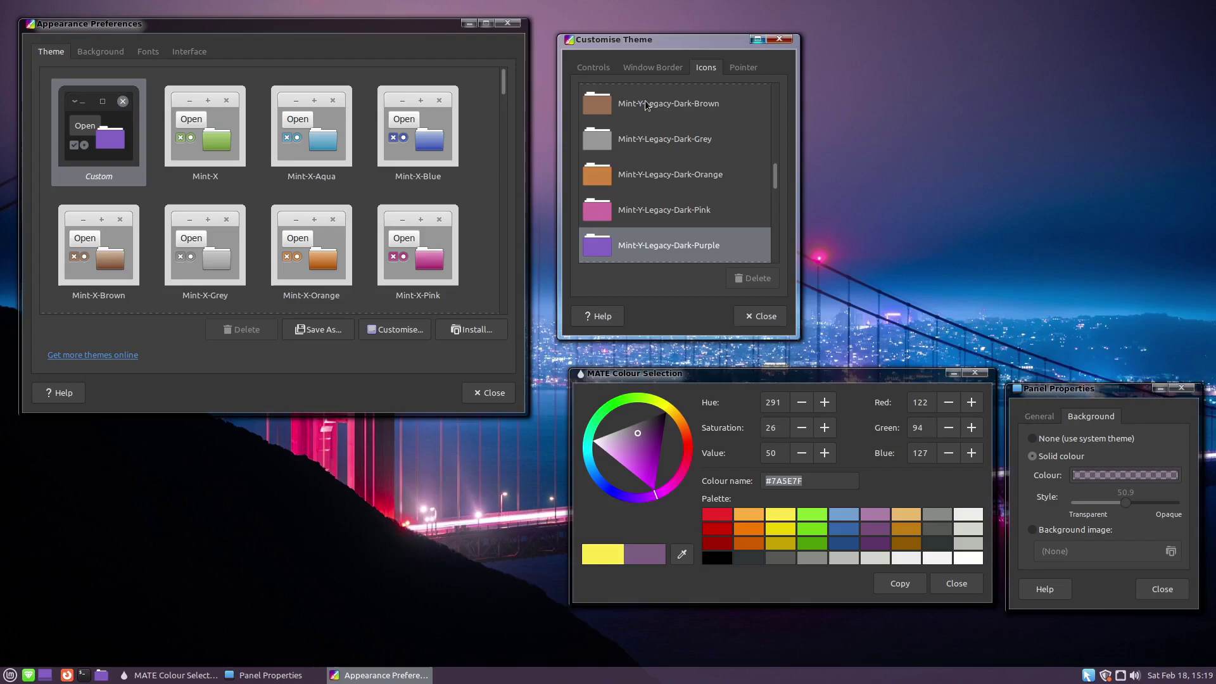
left_click(591, 68)
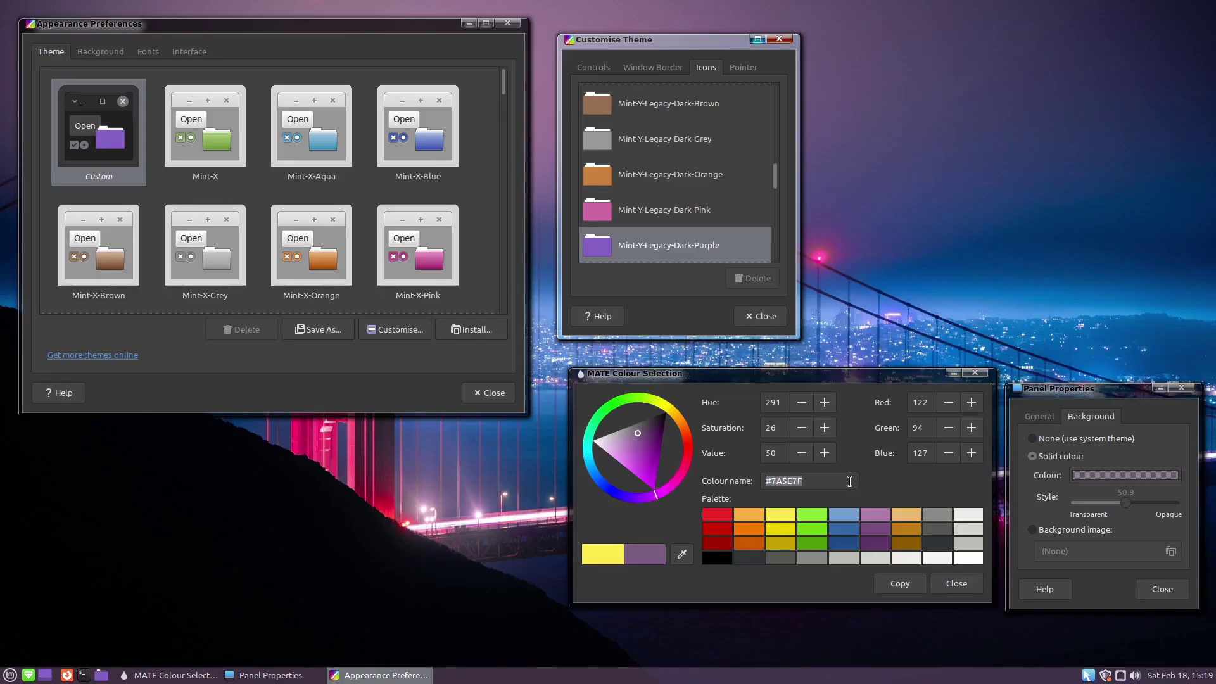
left_click(849, 481)
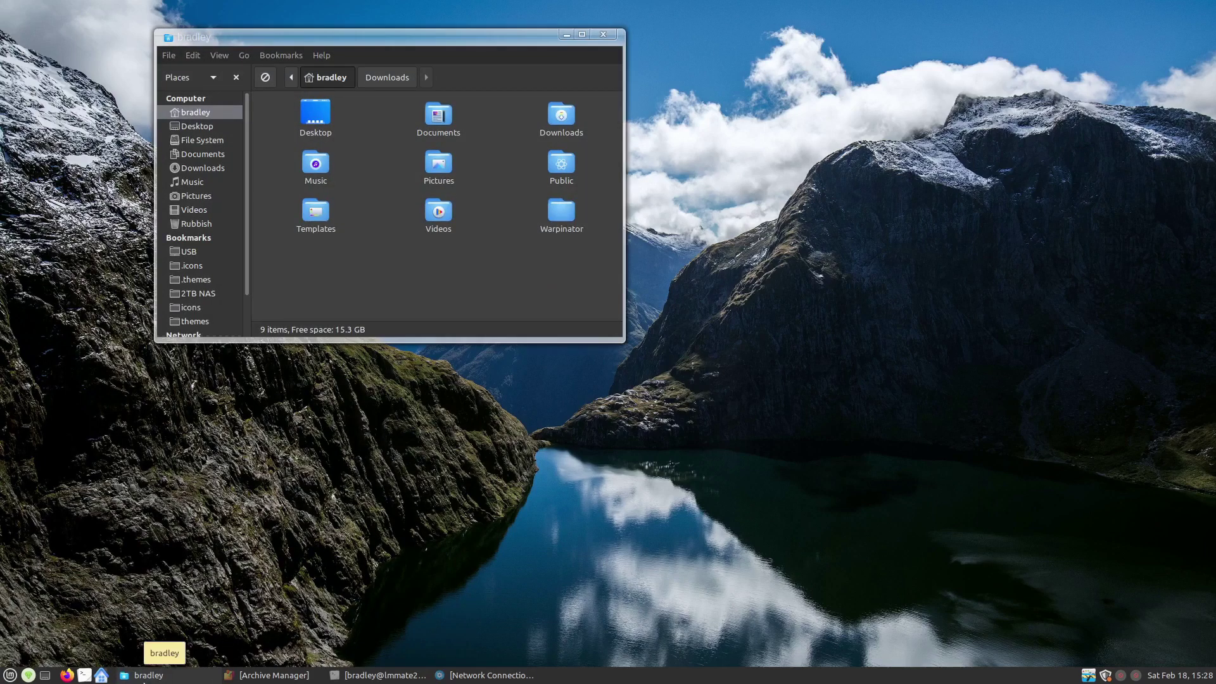
- Restore the Archive Manager, Terminal and Network Connections windows over the blue mountain-lake theme
left_click(253, 677)
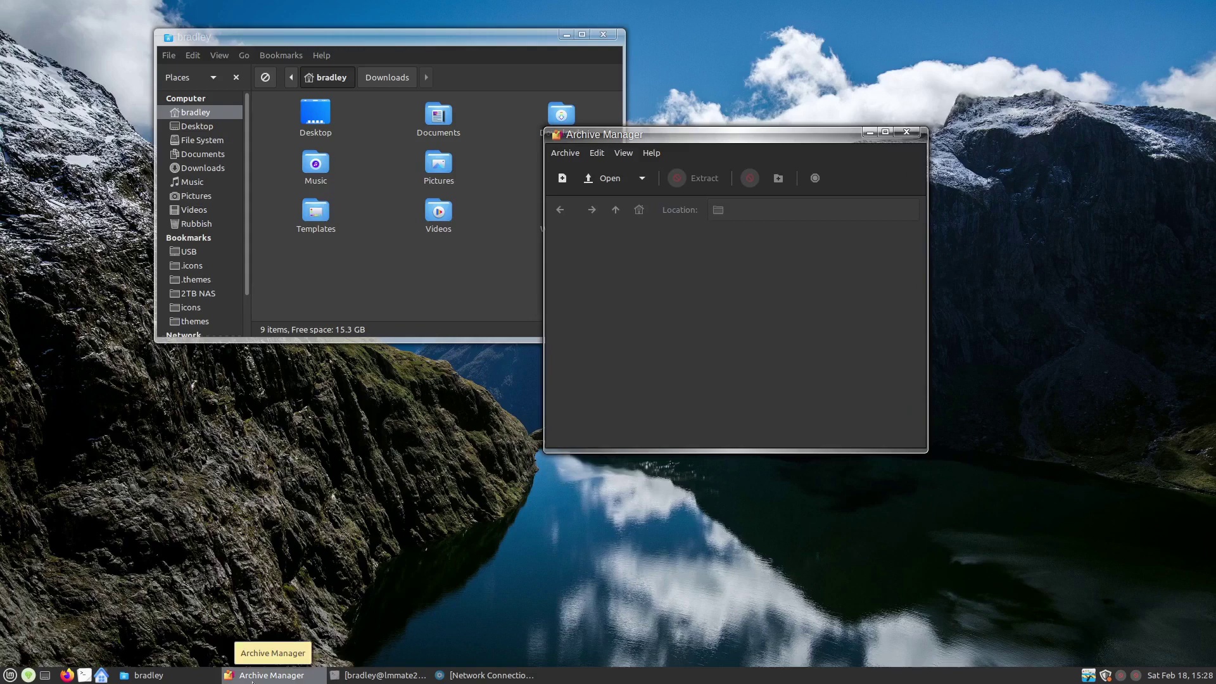
left_click(373, 676)
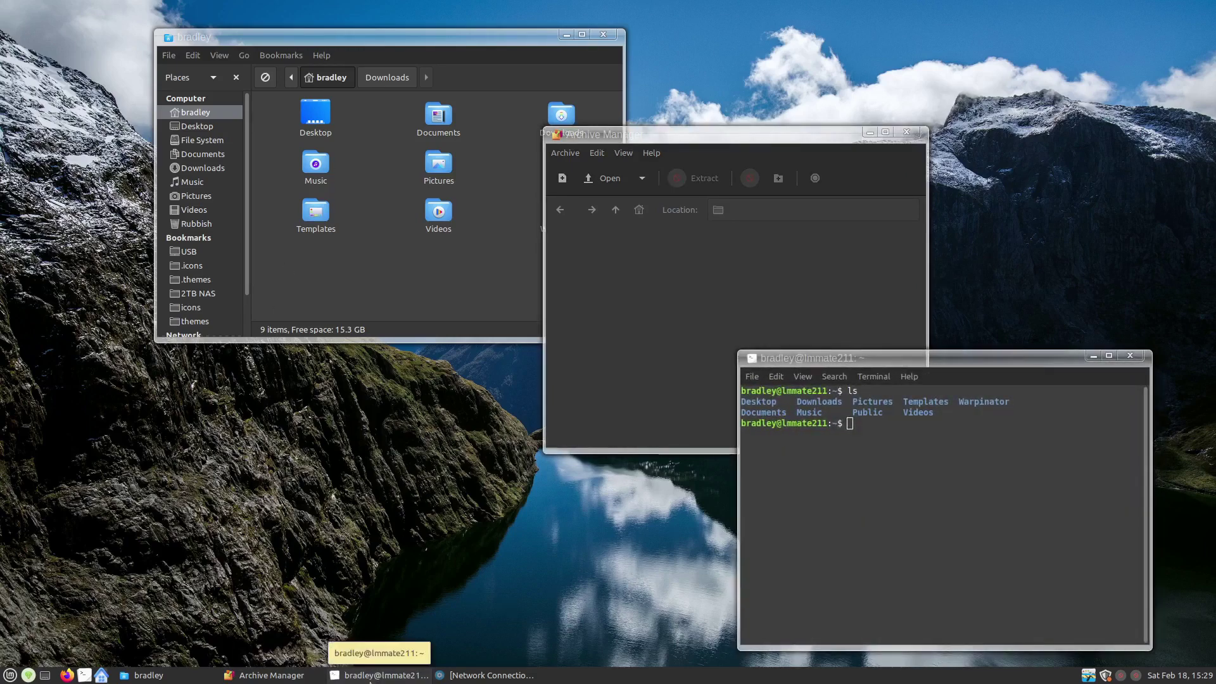
left_click(489, 675)
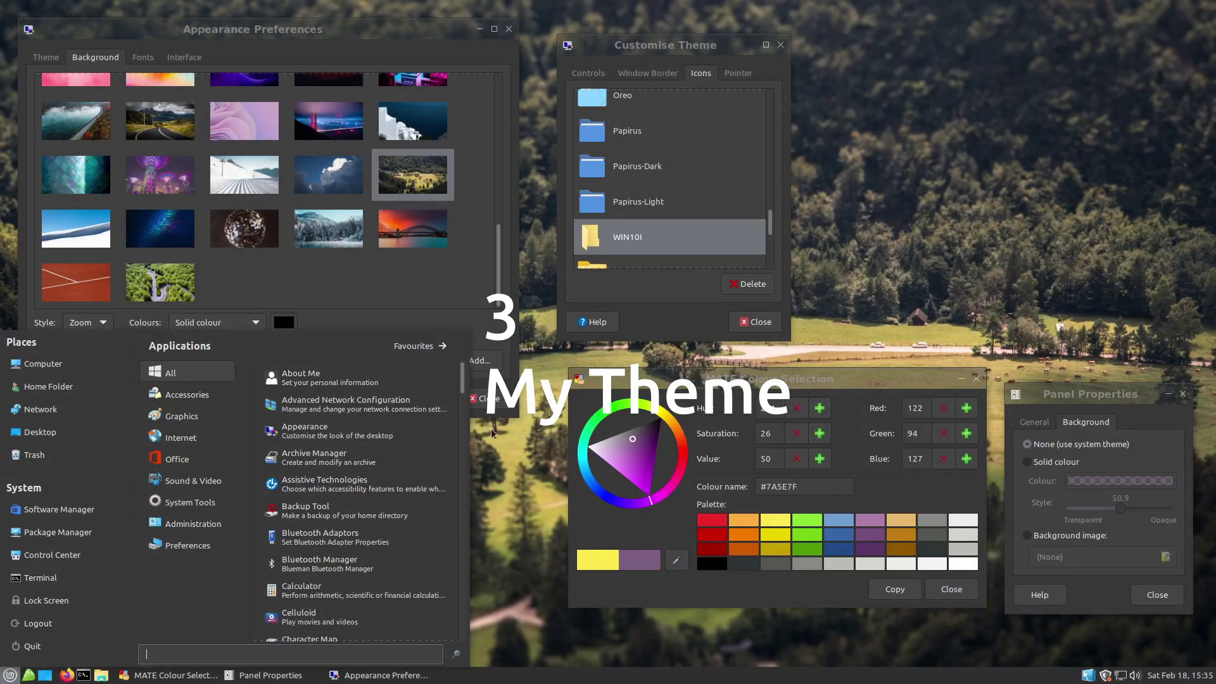
- Scroll the Mint menu list, then restore Archive Manager, Terminal and Network Connections over the forest wallpaper
left_click_drag(460, 379, 454, 461)
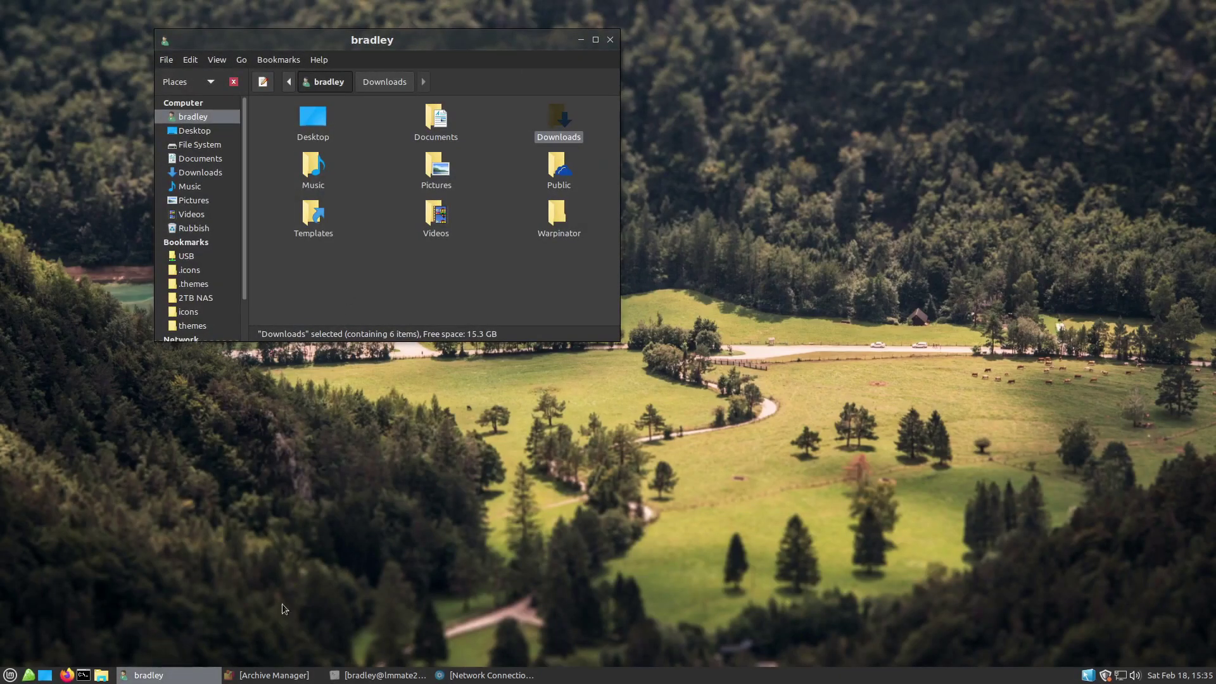
left_click(254, 675)
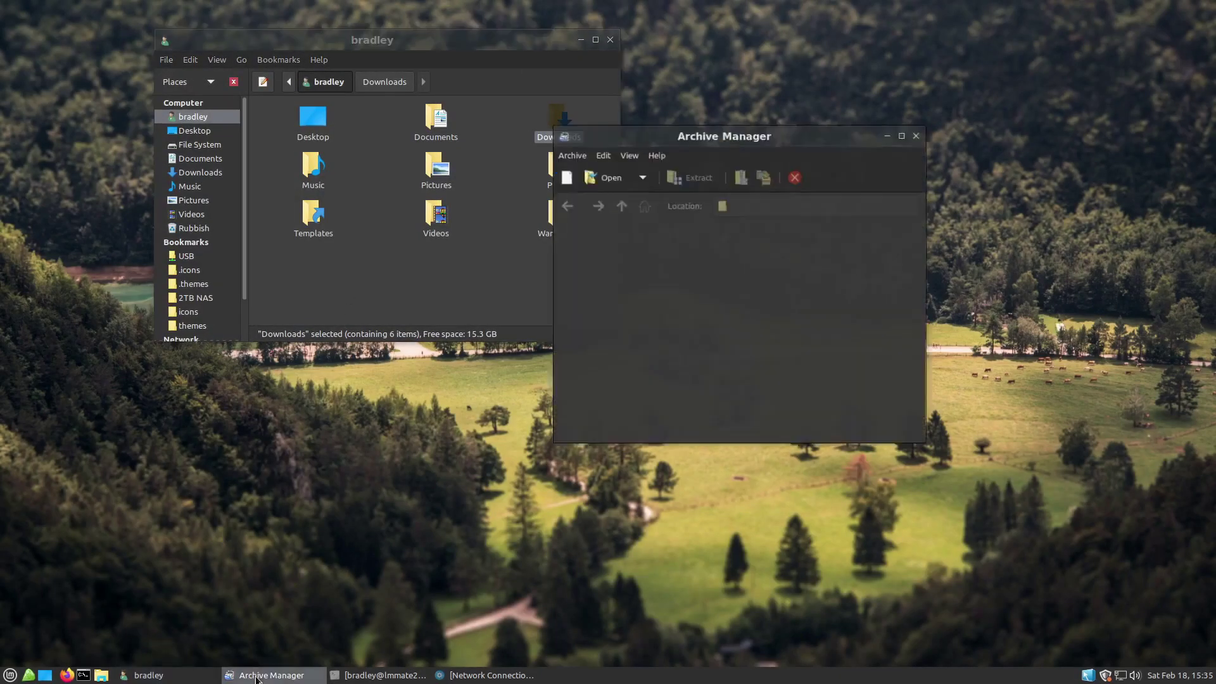
left_click(385, 675)
left_click(498, 676)
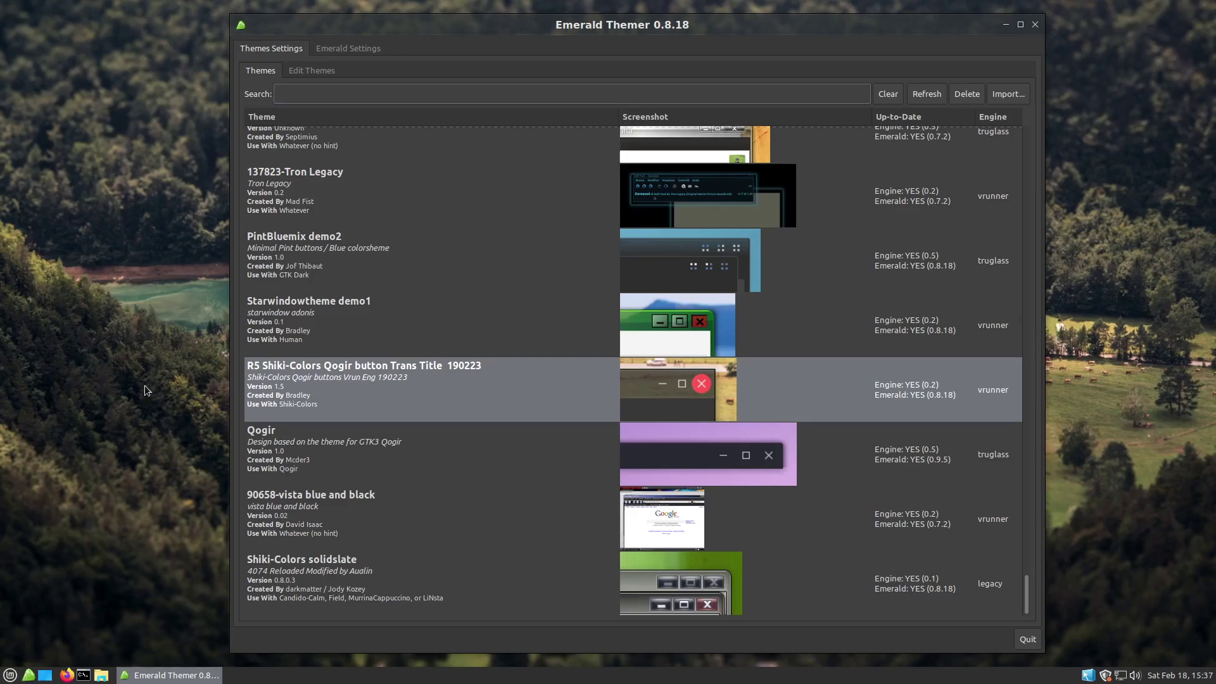
- Edit Shiki-Colors Qogir, viewing its Frame, Buttons, Frame/Shadows, Titlebar and Theme settings
left_click(311, 72)
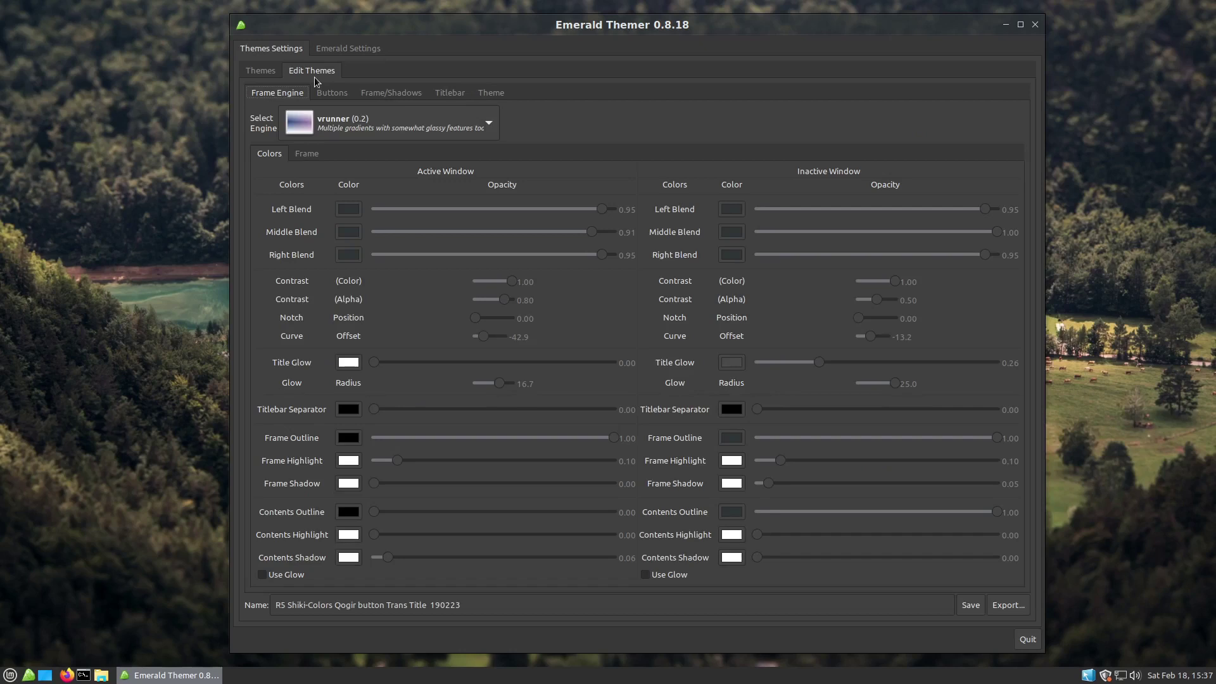
left_click(304, 154)
left_click(336, 94)
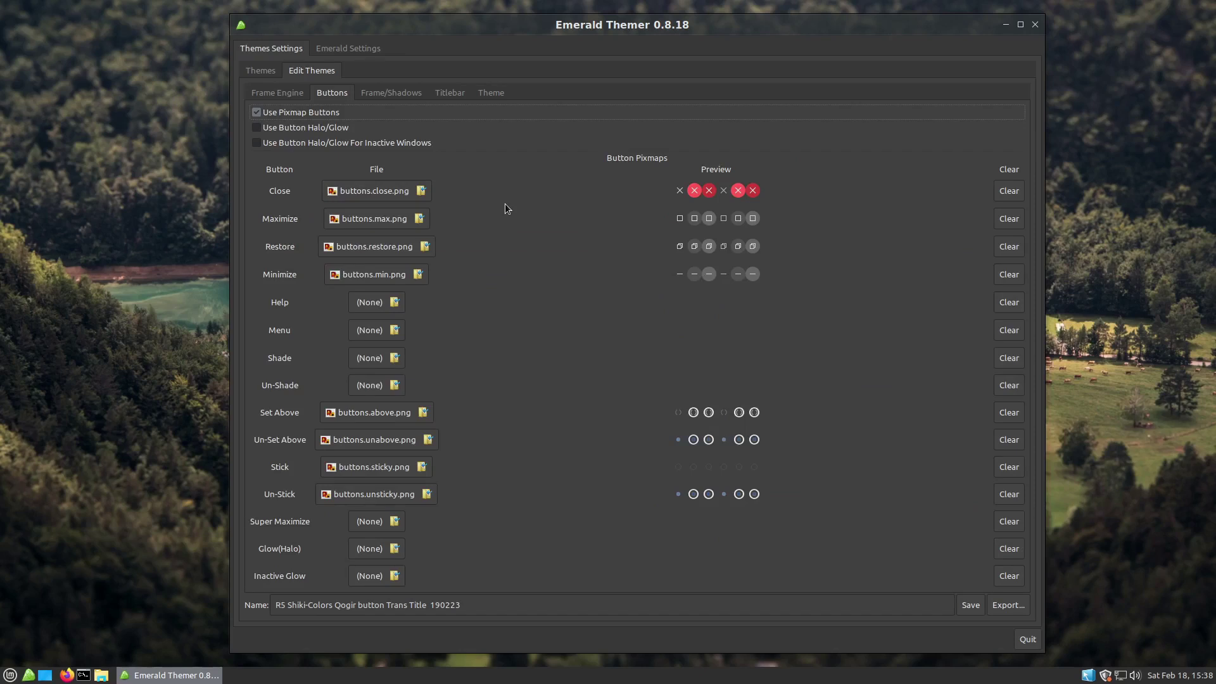
left_click(389, 95)
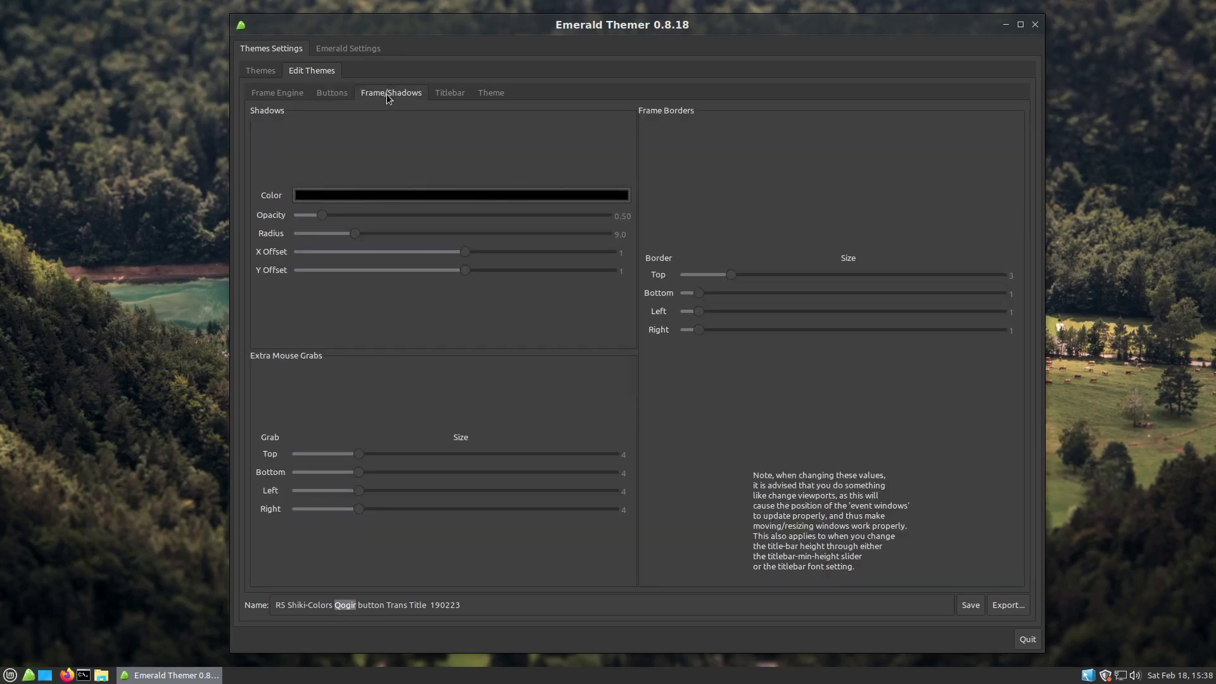
left_click(450, 94)
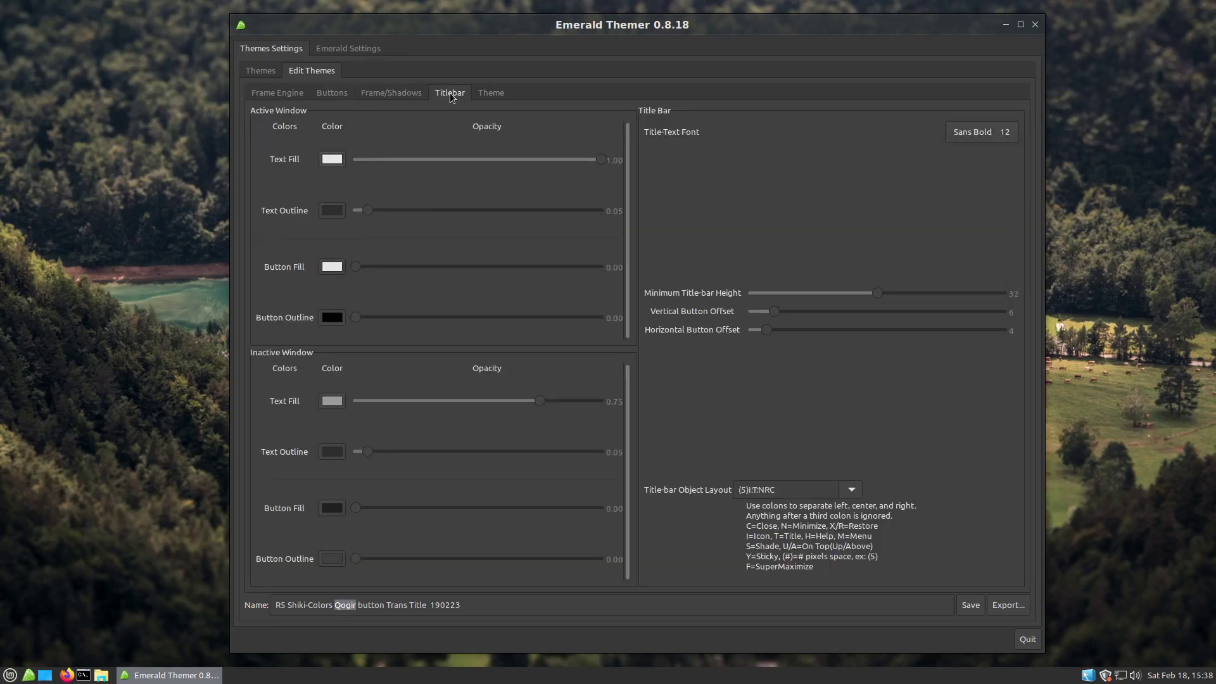
left_click(487, 96)
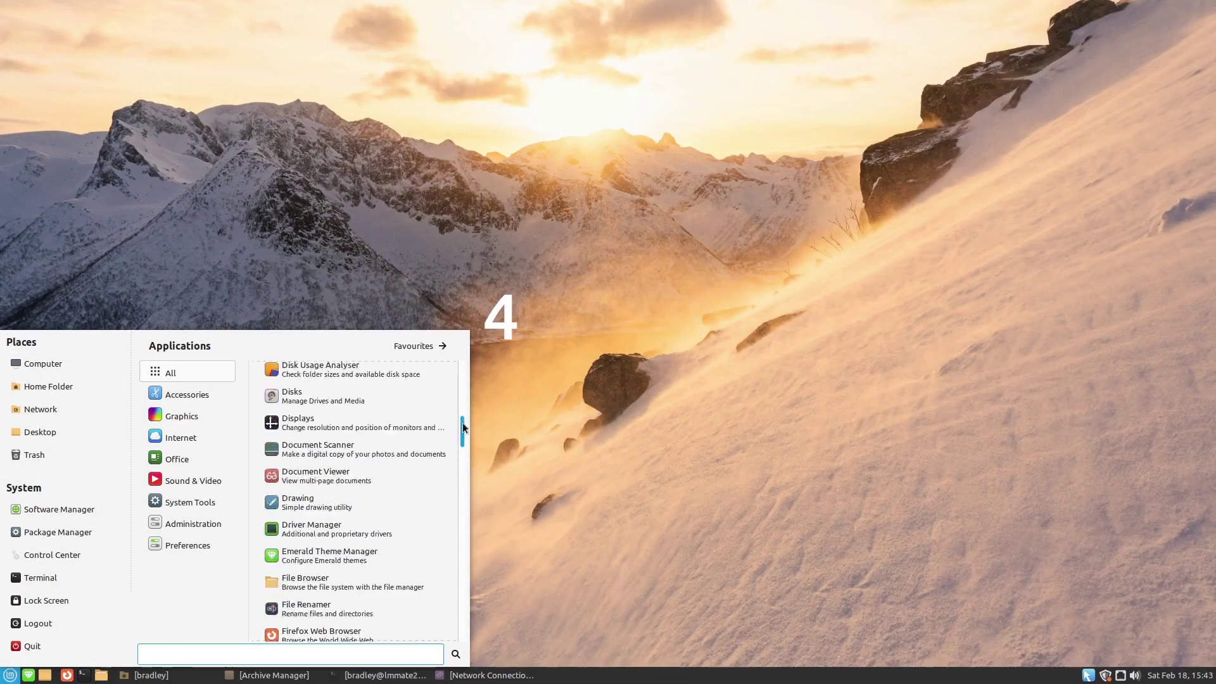
- Close the Mint menu, restore the home folder, archive, terminal and network windows, then show control themes
left_click_drag(462, 483, 473, 354)
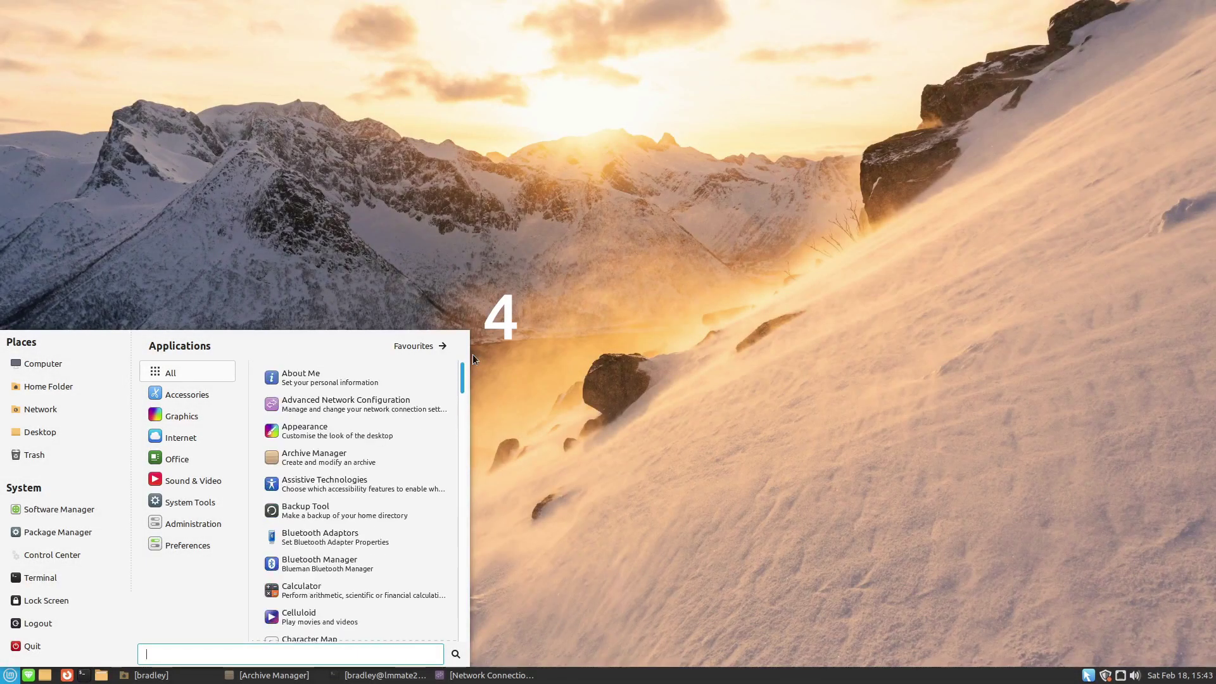
left_click(574, 340)
left_click(152, 675)
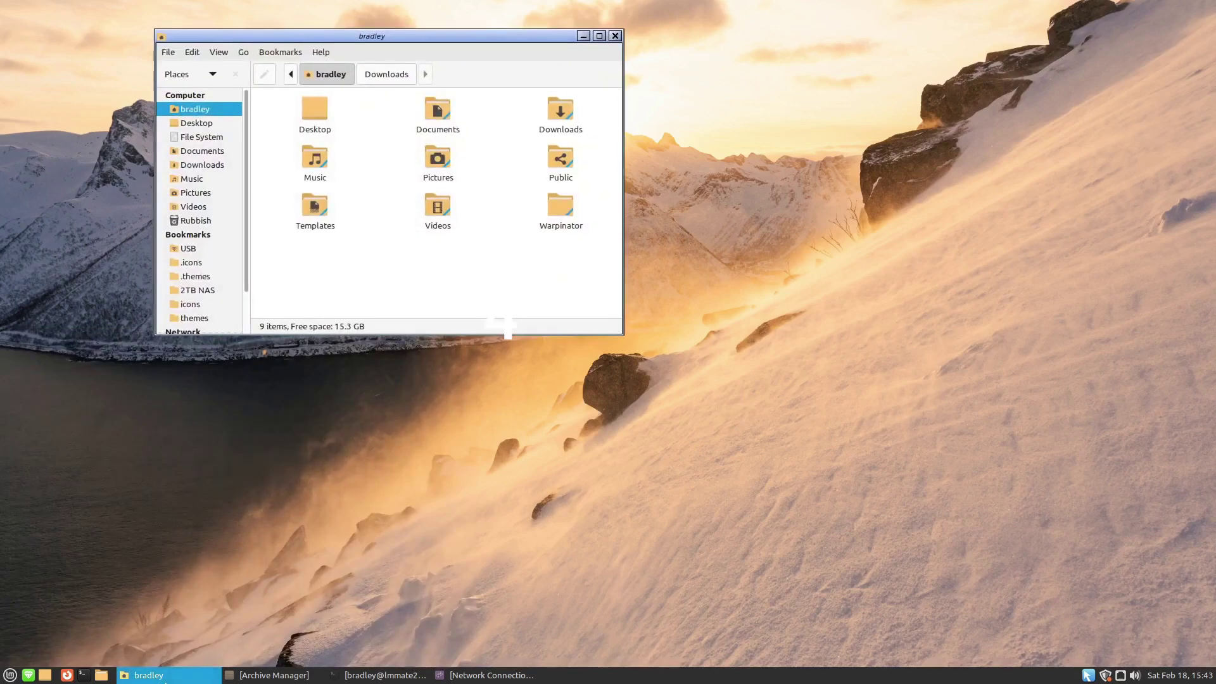
left_click(267, 678)
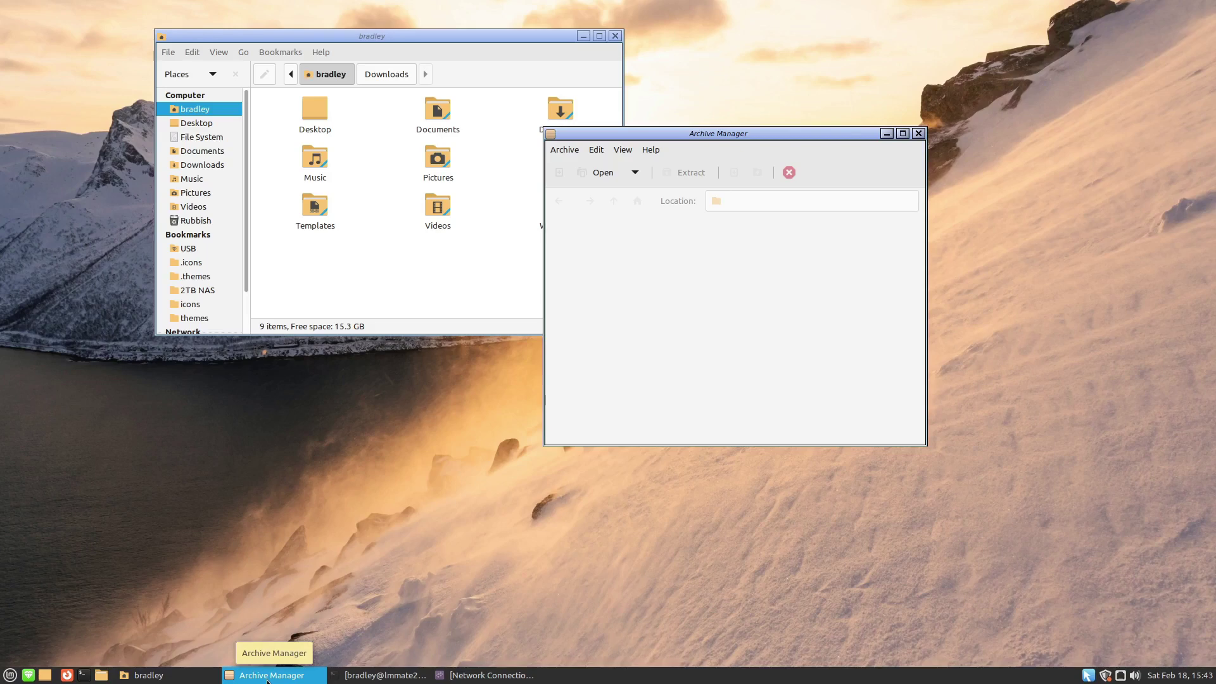
left_click(384, 675)
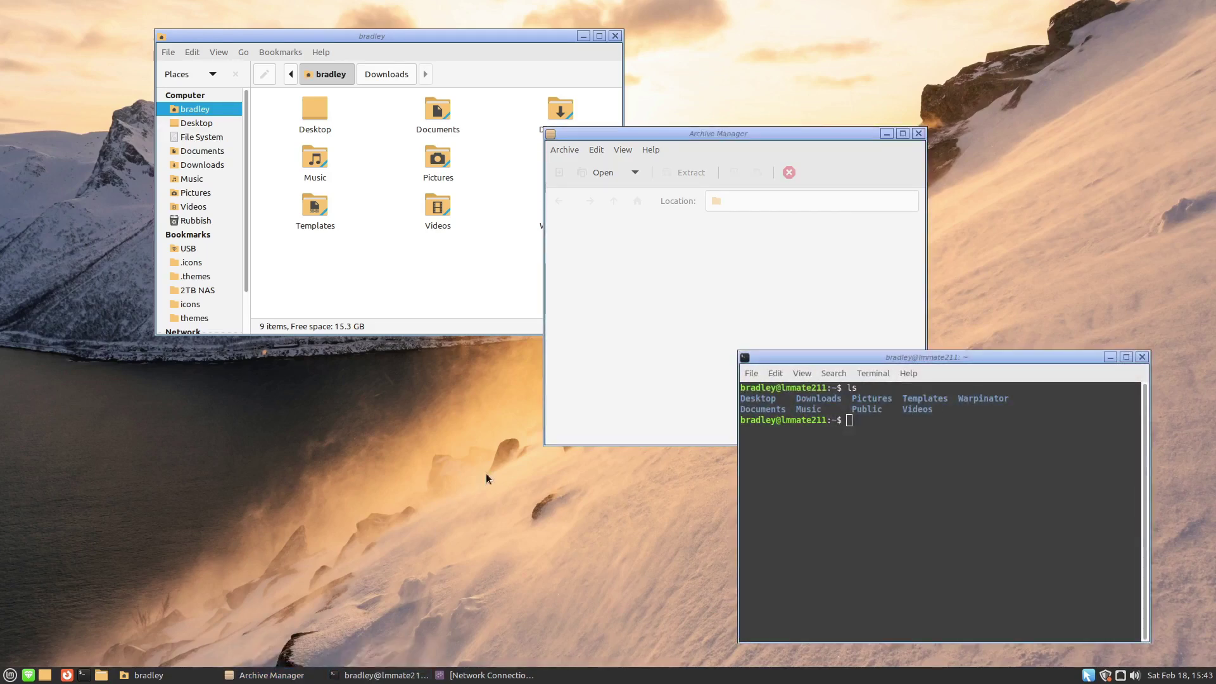
left_click(485, 675)
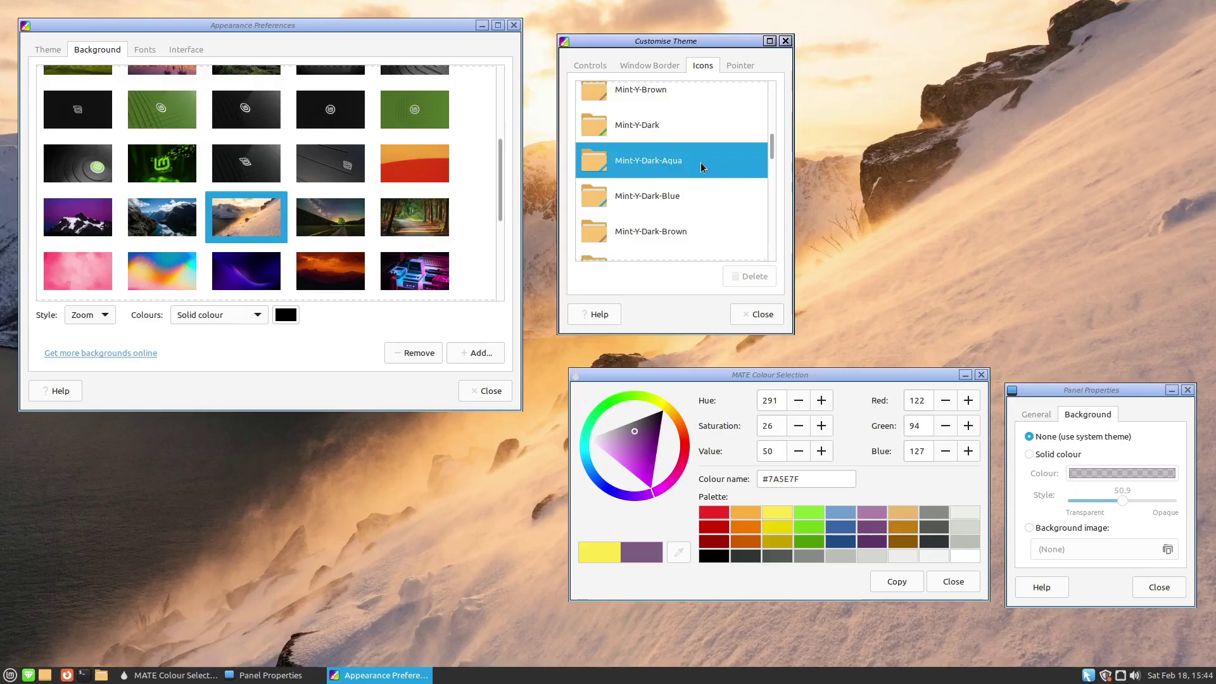
left_click(586, 67)
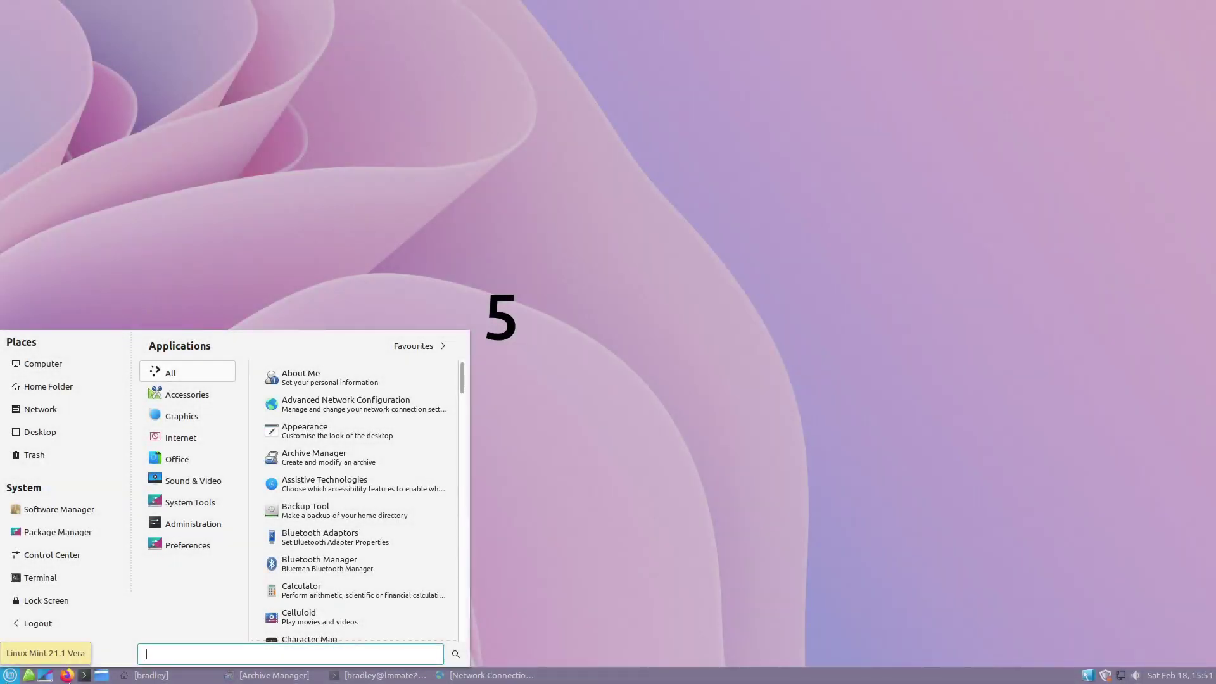
- Restore the home folder, archive, terminal and network windows, then show the icon themes list
left_click(151, 676)
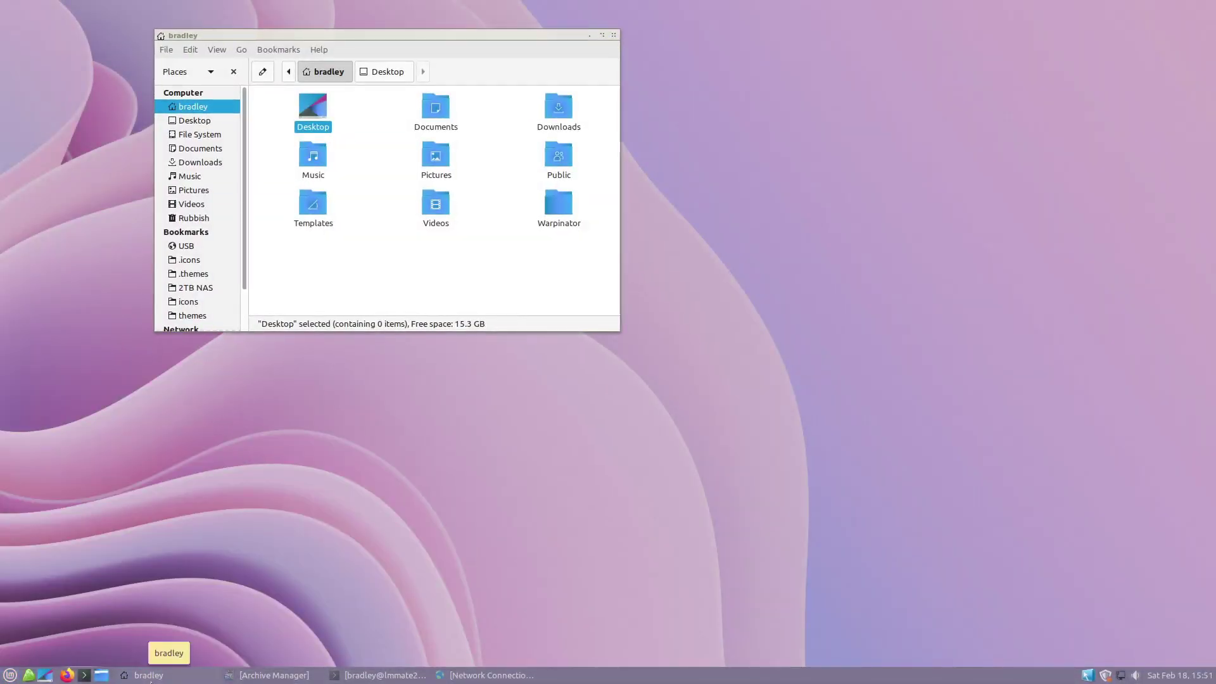
left_click(337, 261)
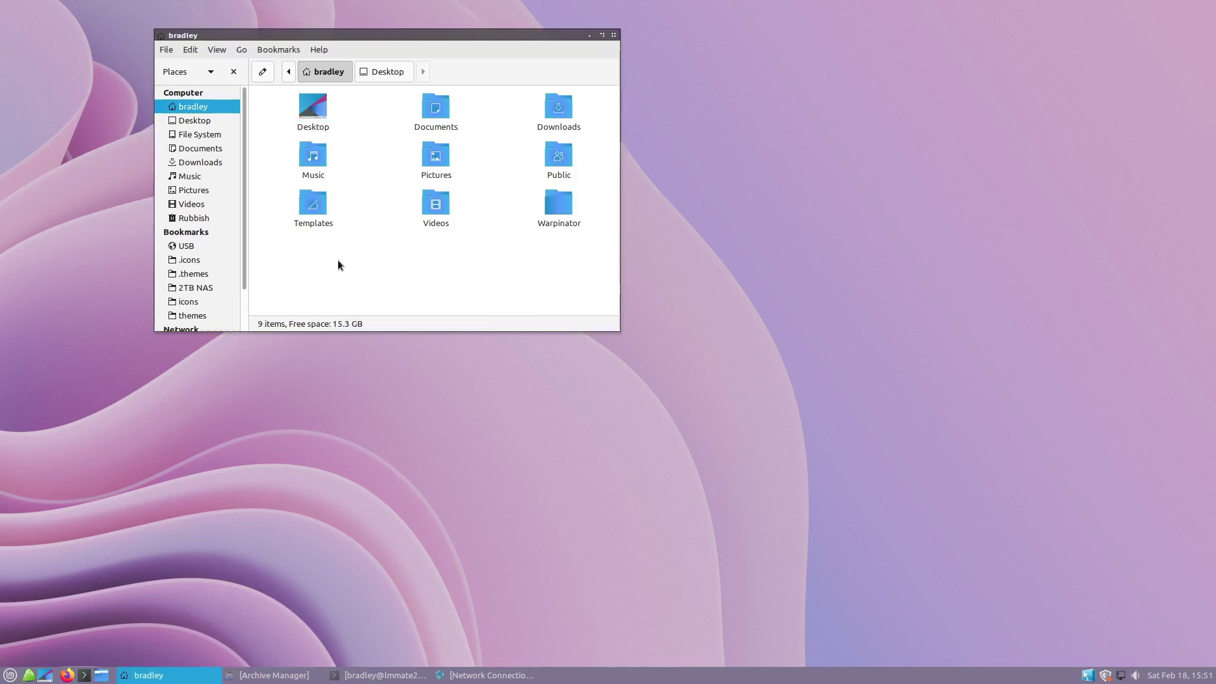
left_click(279, 675)
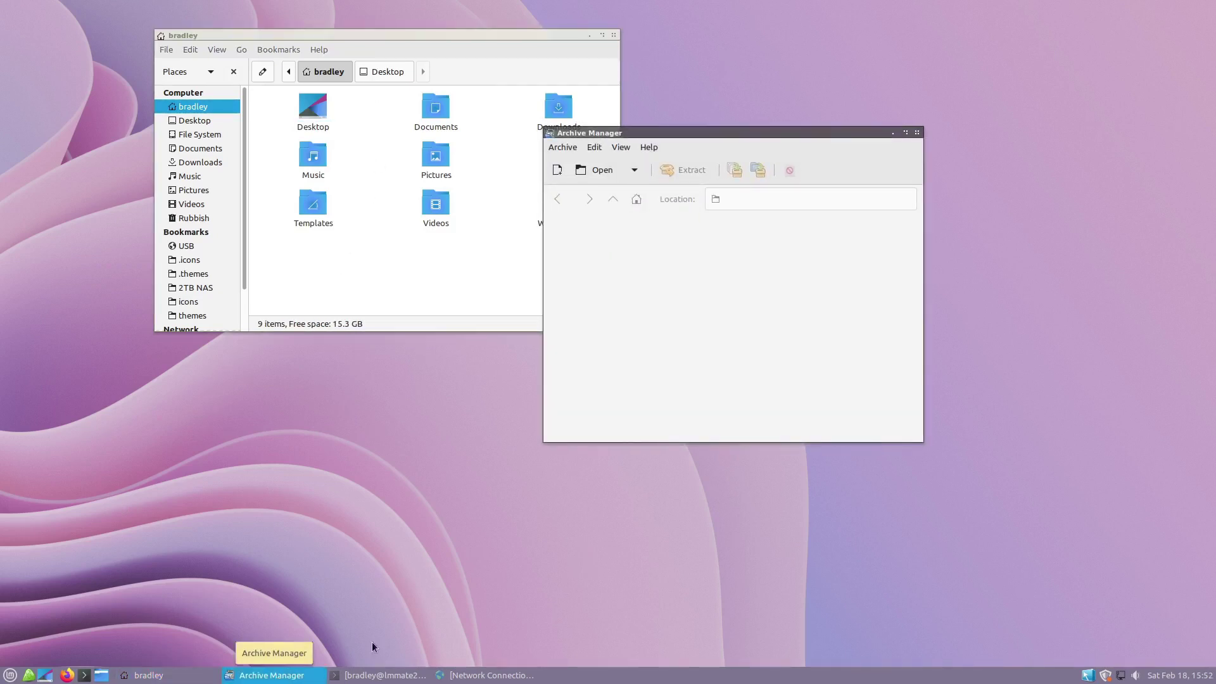
left_click(384, 675)
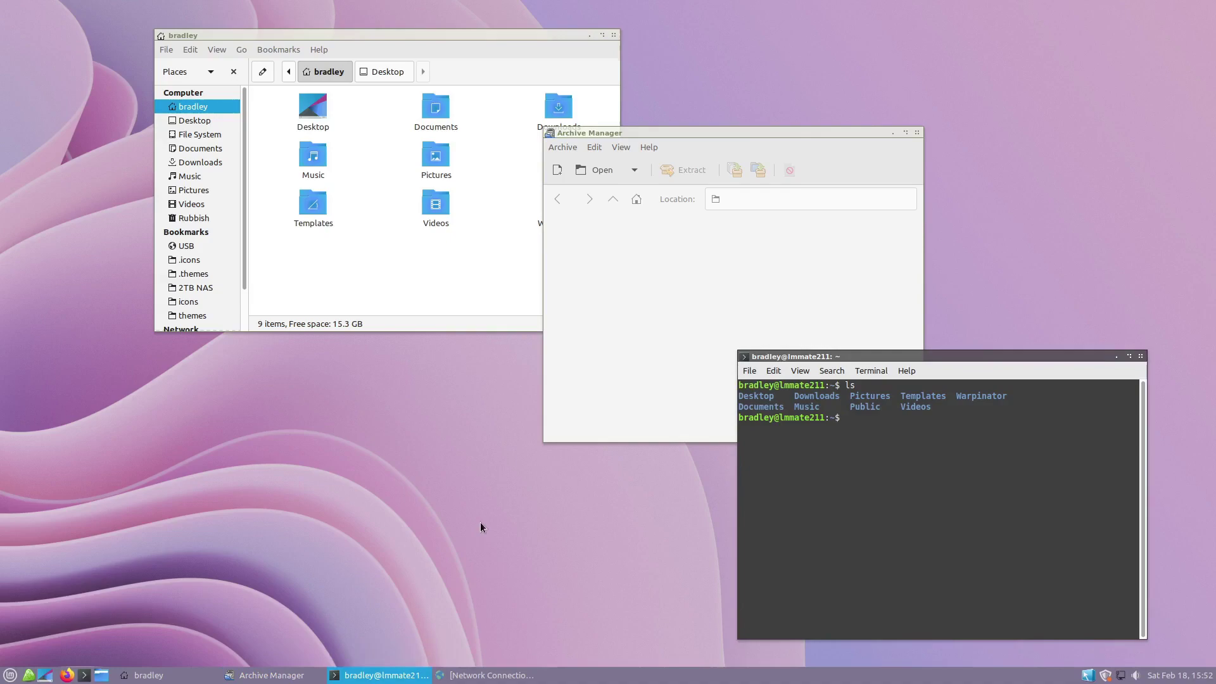
left_click(491, 676)
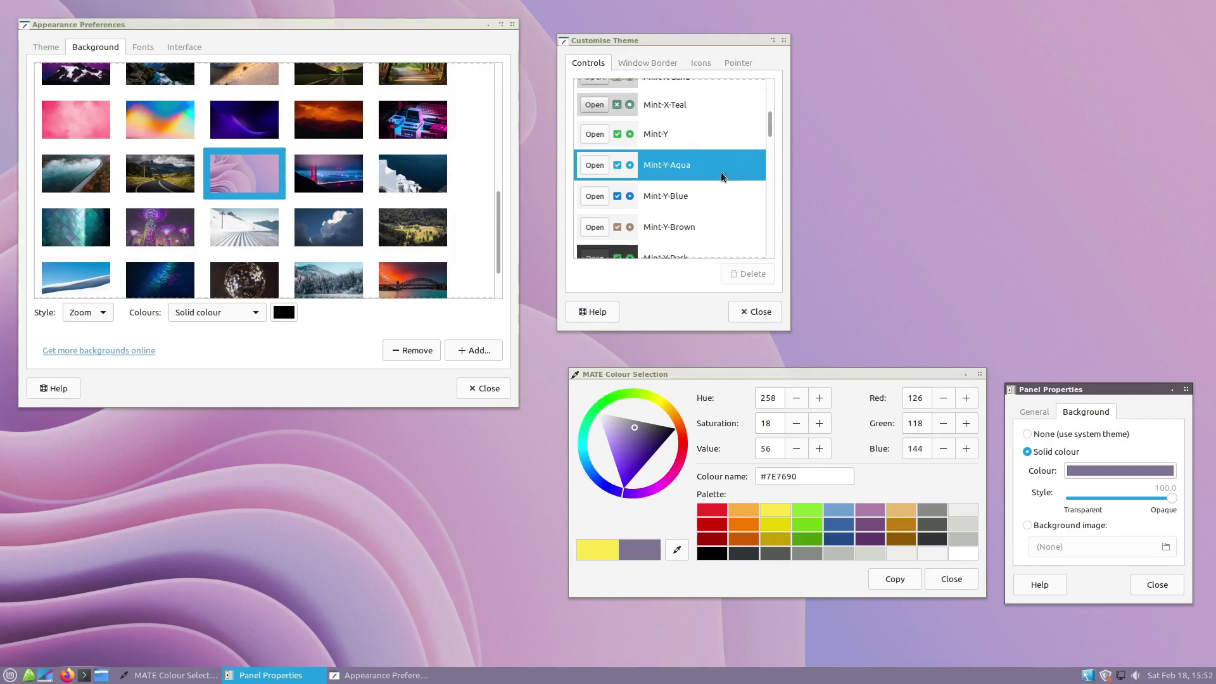
left_click(701, 62)
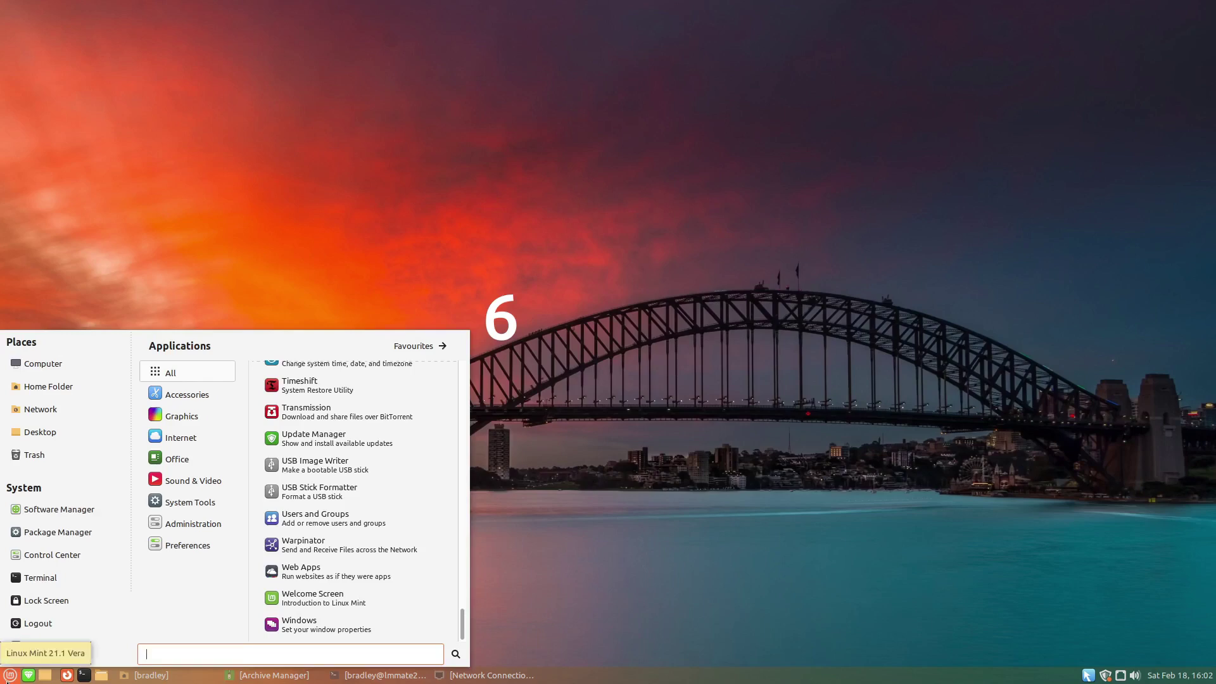
- Restore the home folder, Archive Manager, Terminal and Network Connections windows from the taskbar
left_click(152, 676)
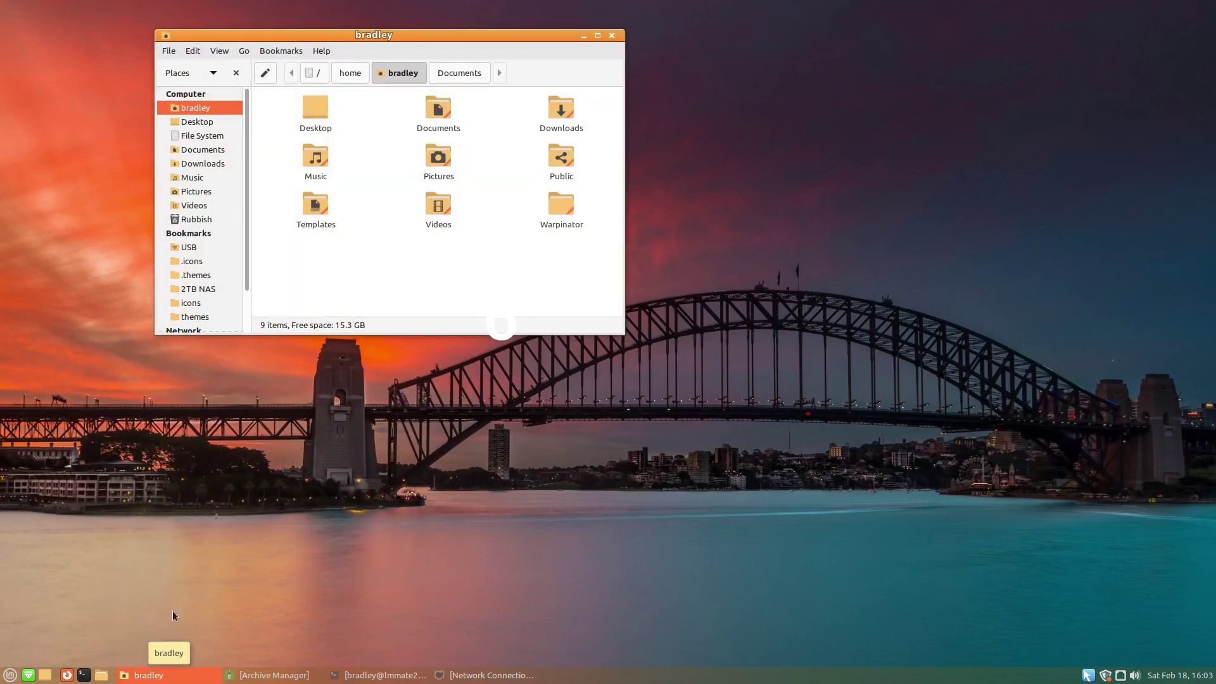
left_click(276, 676)
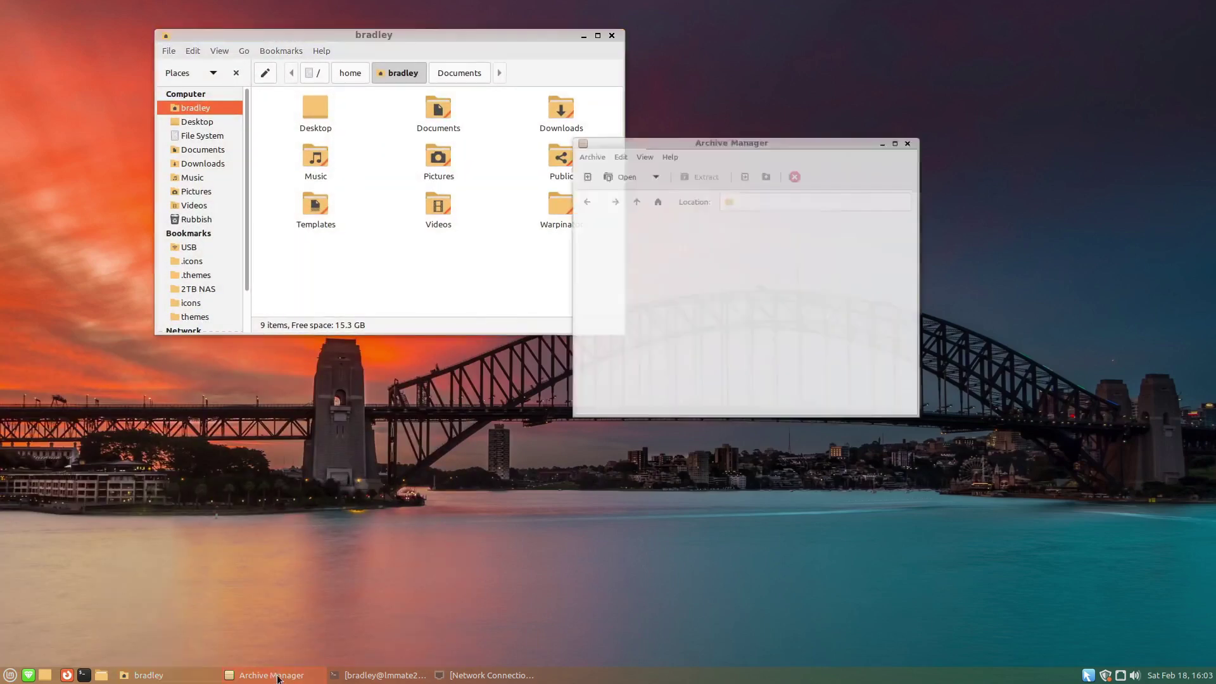
left_click(380, 676)
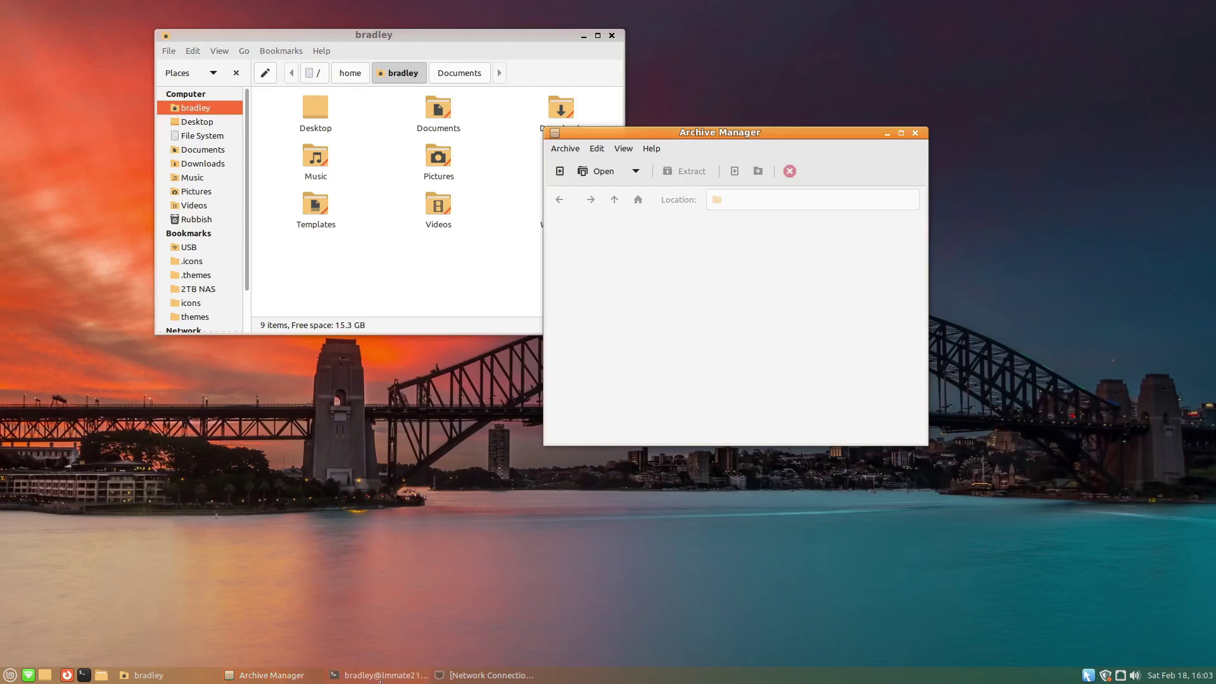
left_click(487, 675)
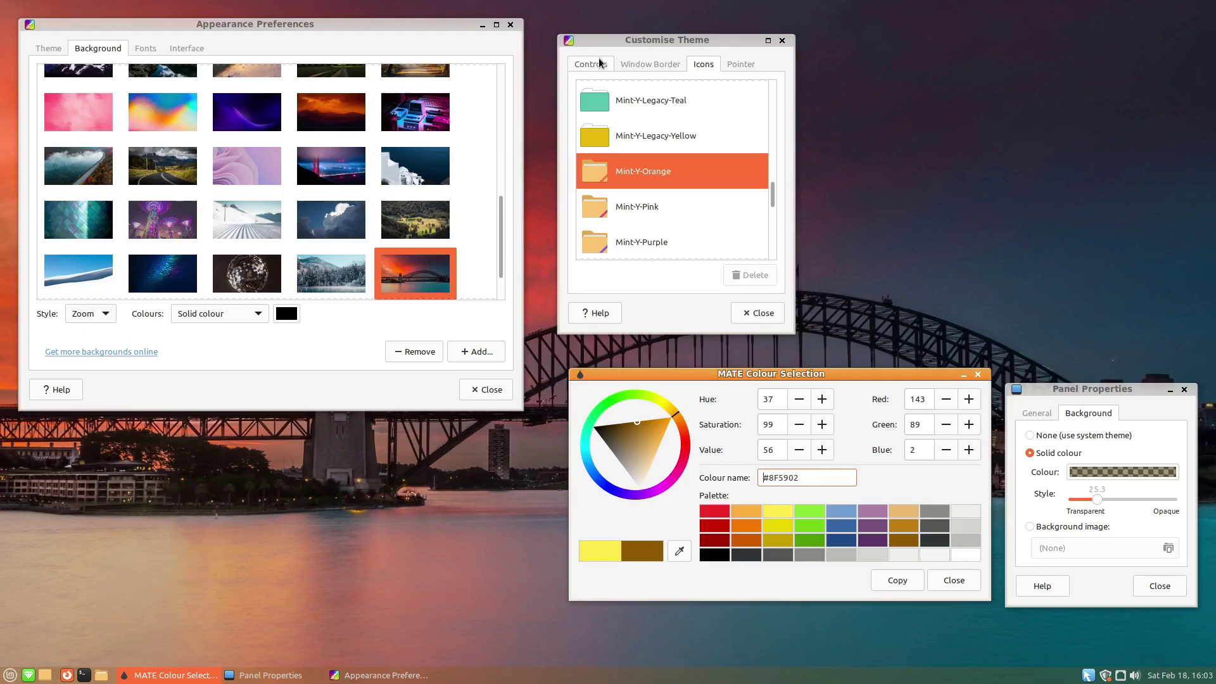
- Show the Mint-Y-Orange controls theme and highlight panel colour #8F5902, then restore the file manager
left_click(587, 64)
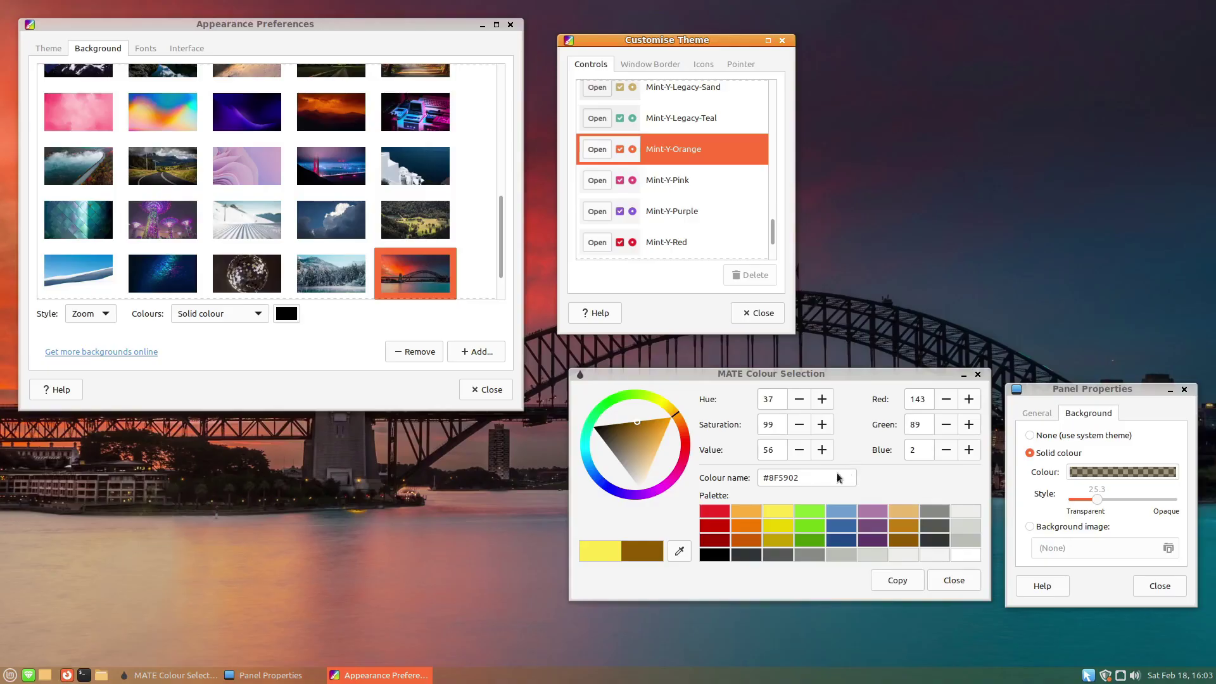
left_click(818, 479)
left_click_drag(817, 479, 731, 482)
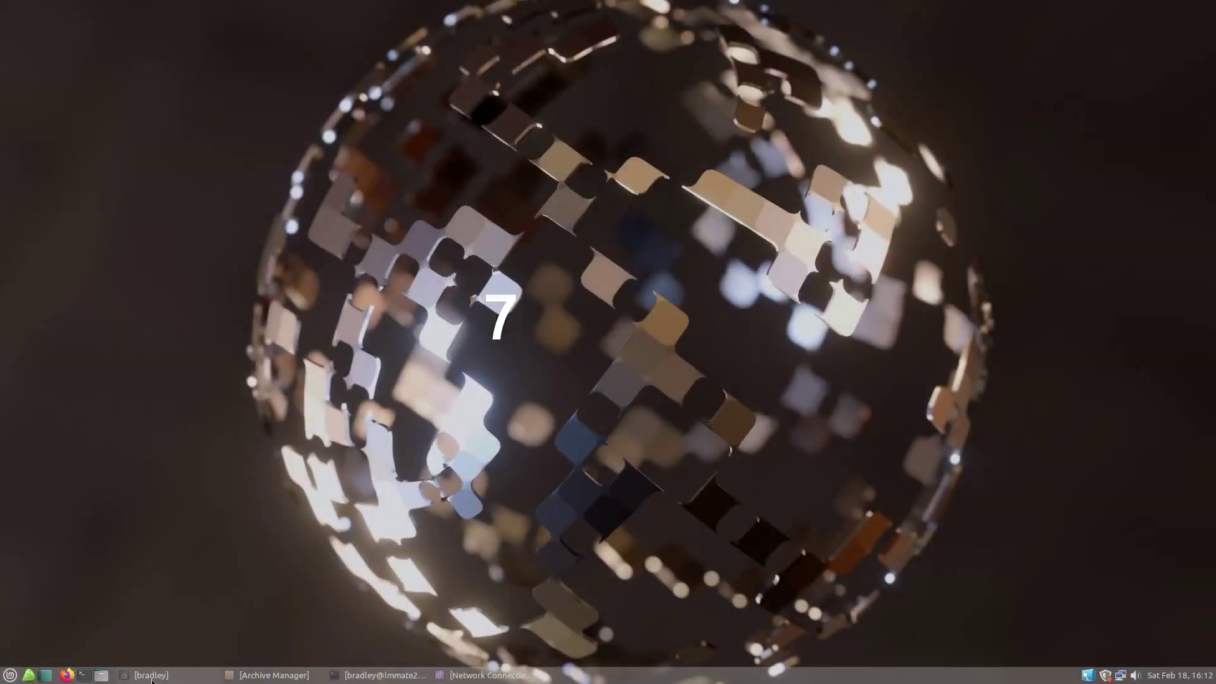
left_click(152, 675)
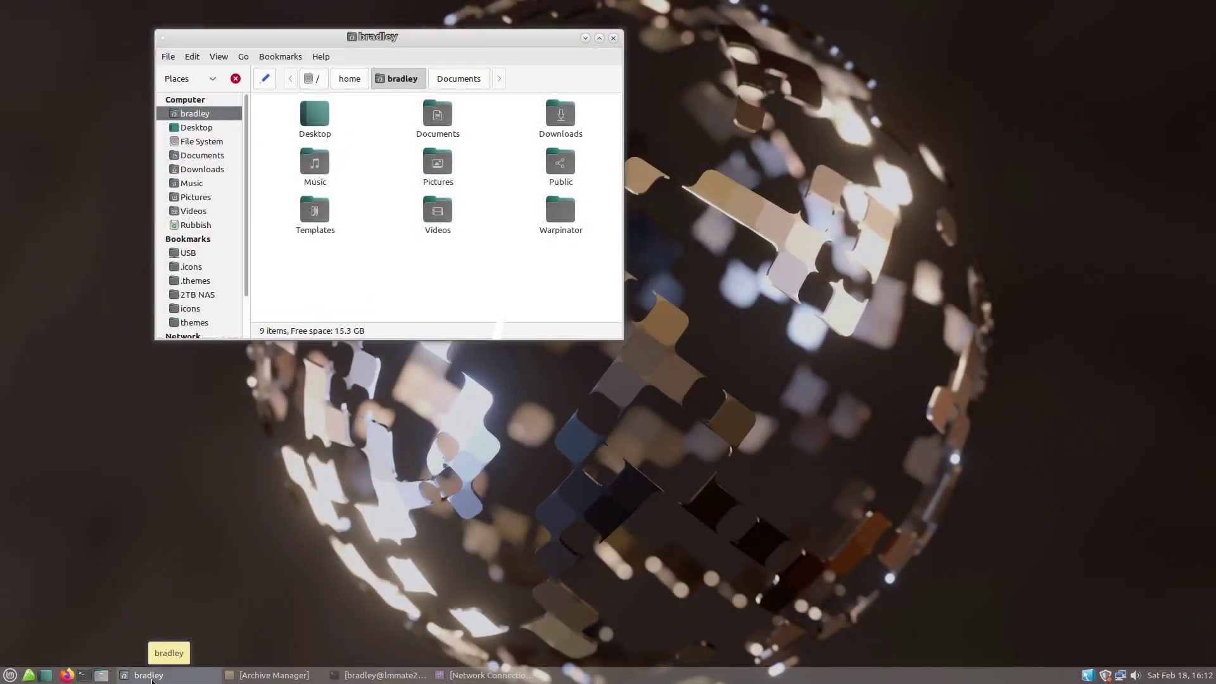
- Restore the archive, terminal and network windows, then show the Yaru-prussiangreen icon theme in use
left_click(273, 675)
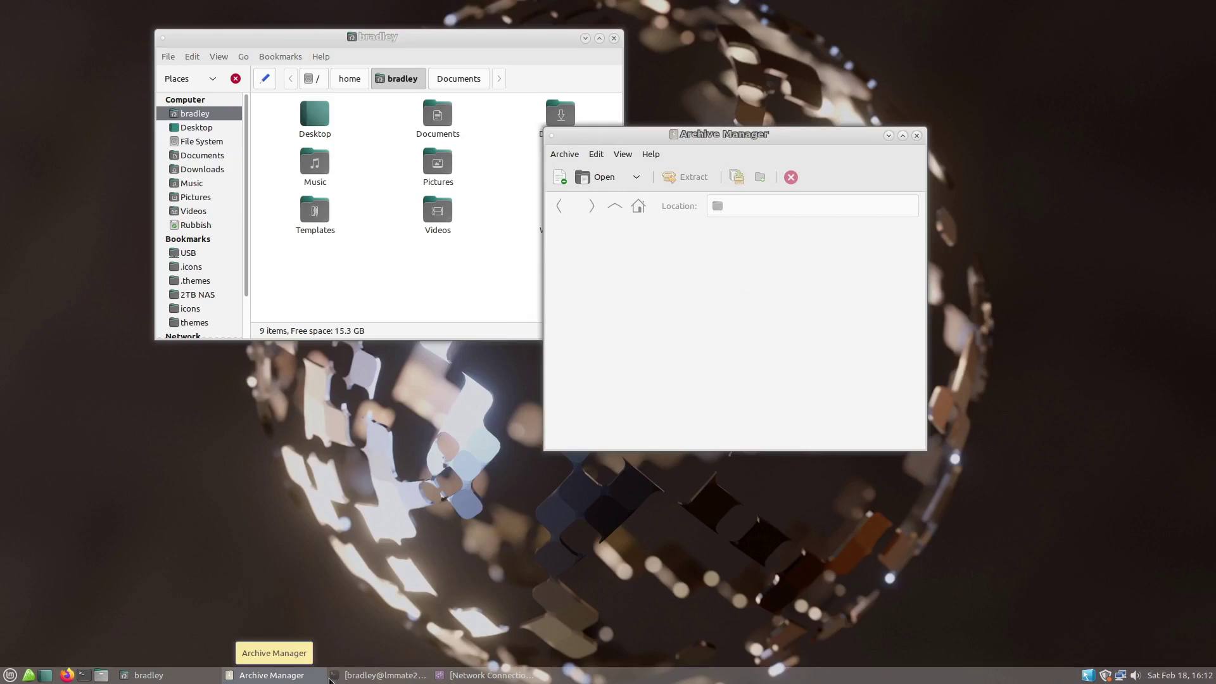
left_click(355, 675)
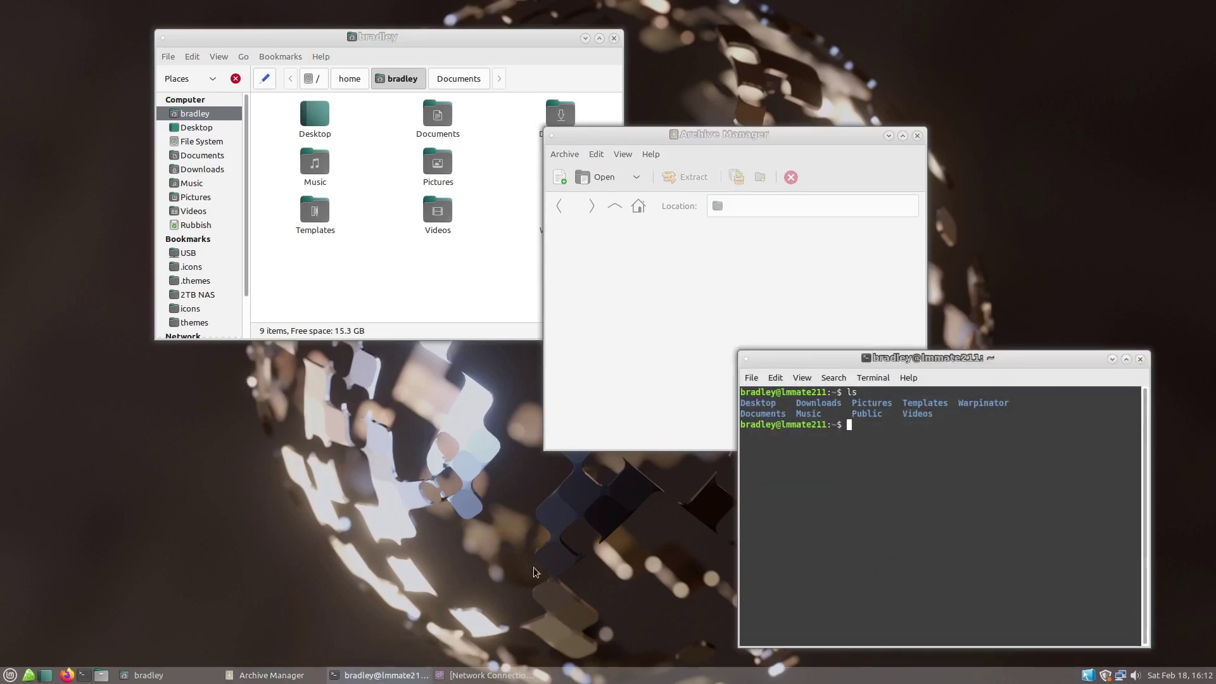
left_click(500, 675)
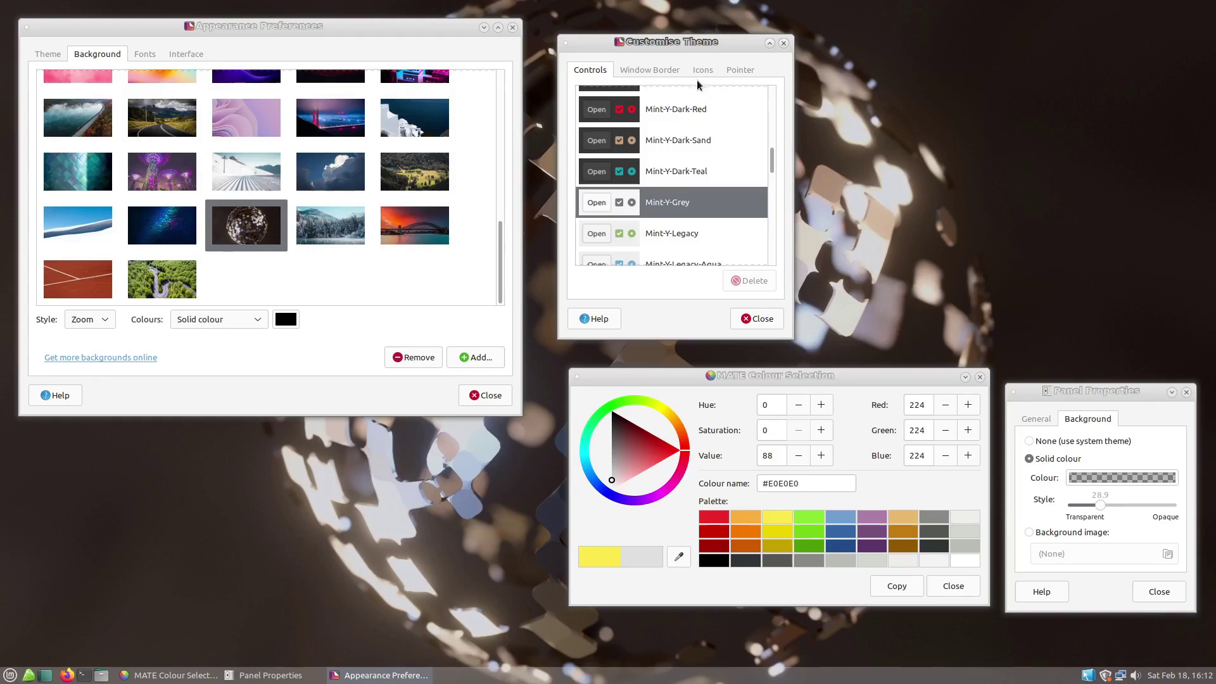
left_click(702, 70)
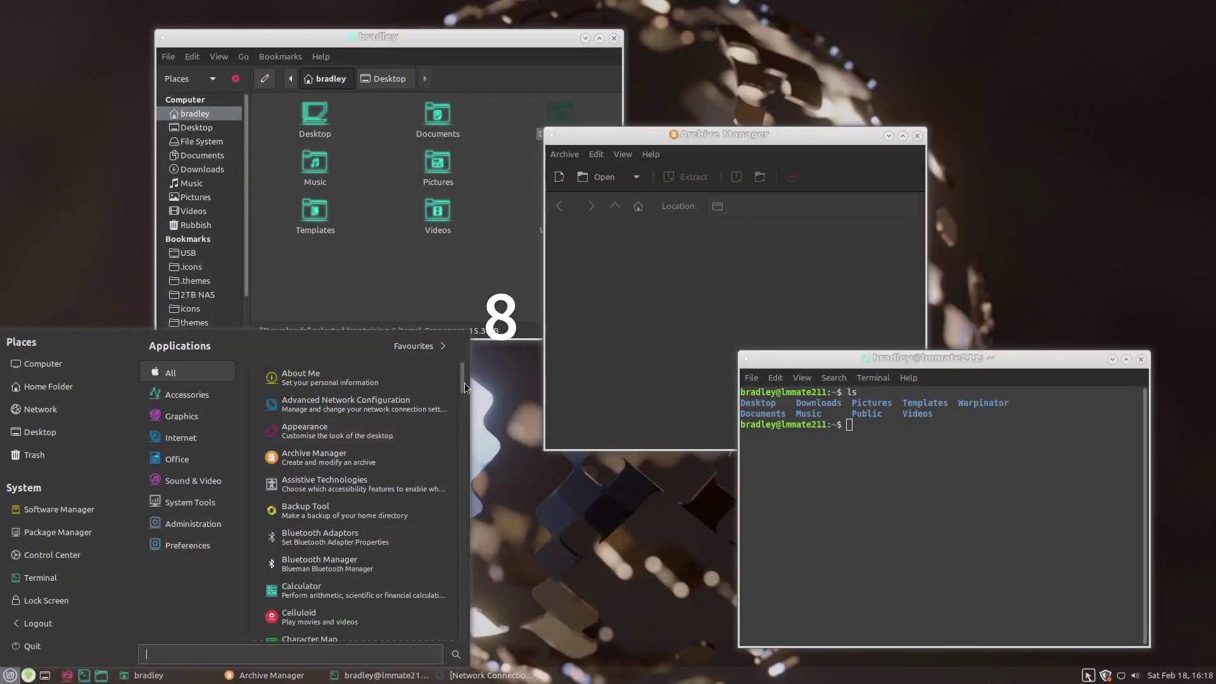
- Scroll down the Mint menu's application list
mouse_move(465, 383)
left_mouse_down()
mouse_move(454, 423)
mouse_move(462, 587)
left_mouse_up()
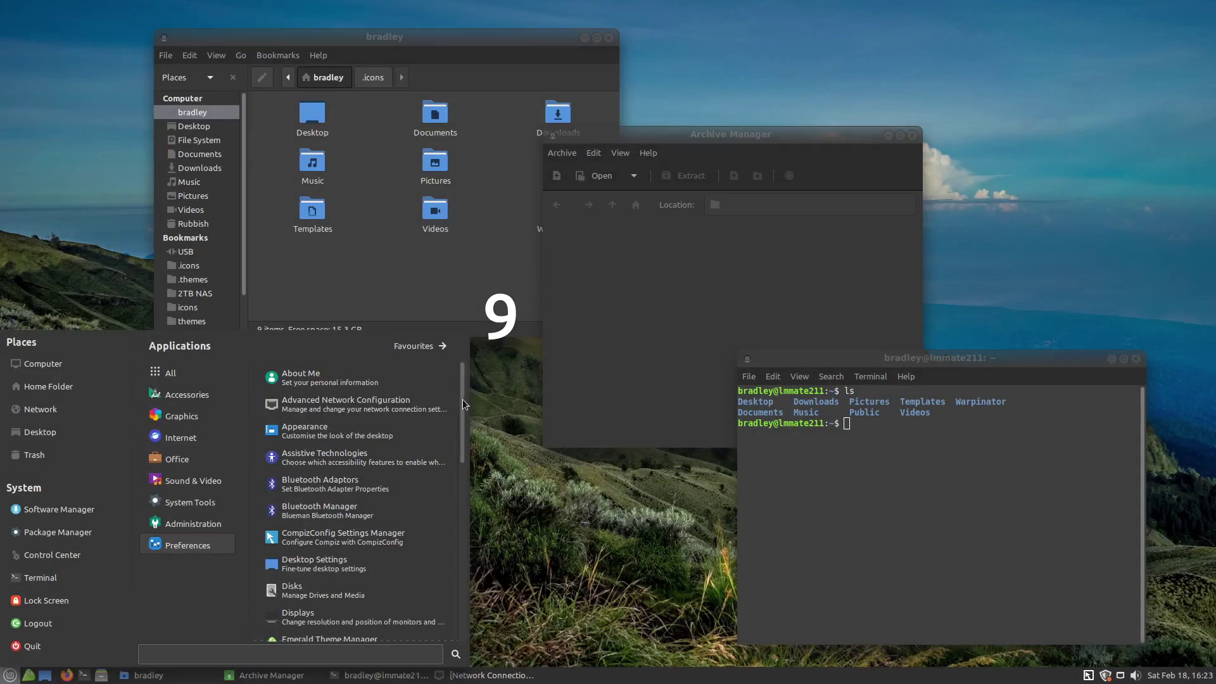
- Scroll through the Preferences list in the Mint menu
left_click_drag(463, 404, 470, 606)
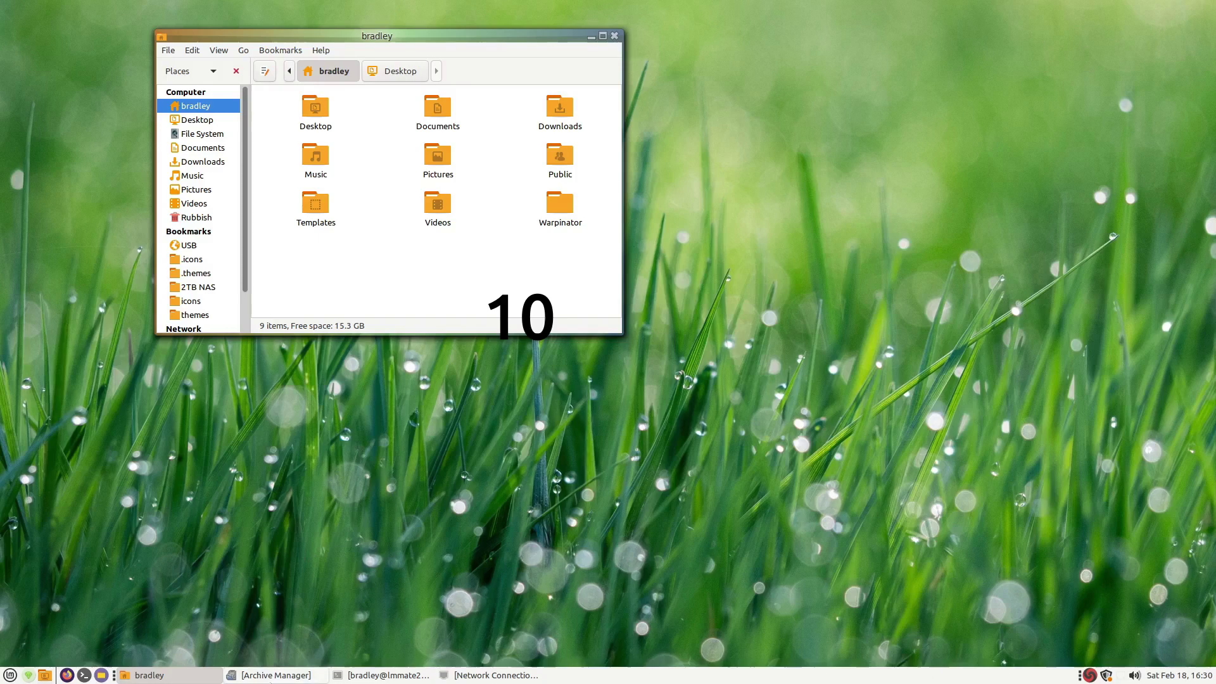
- Restore the archive manager, terminal and network connections windows from the taskbar
left_click(272, 675)
left_click(380, 675)
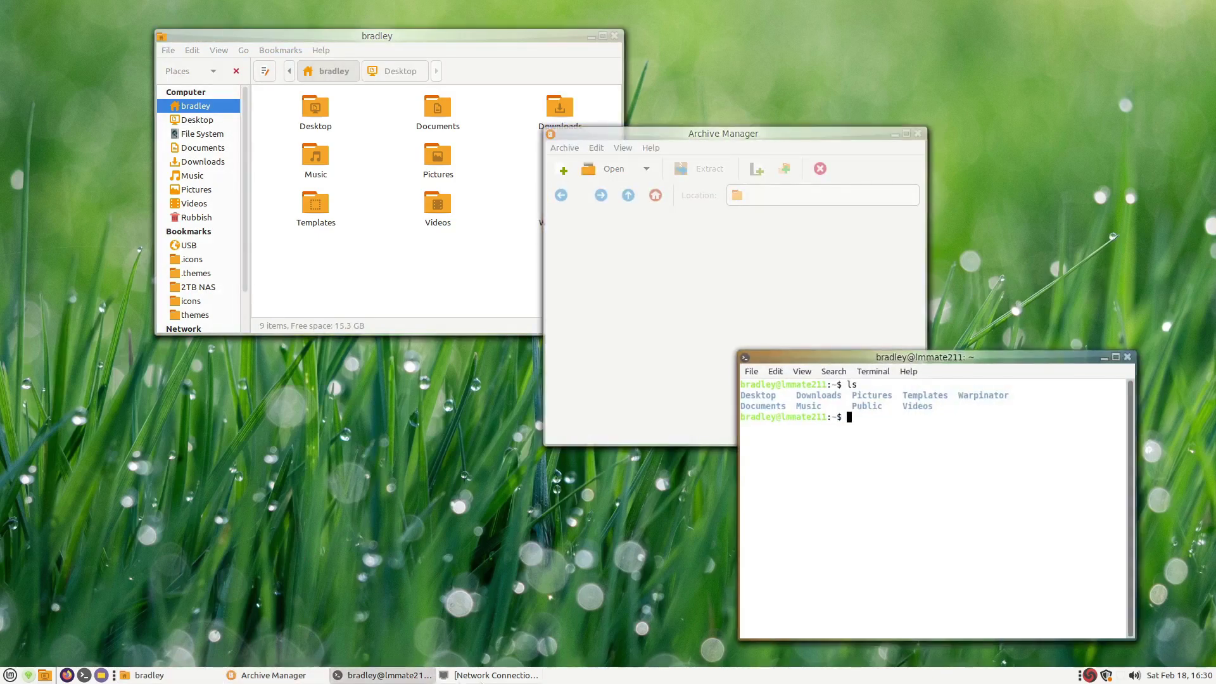
left_click(484, 676)
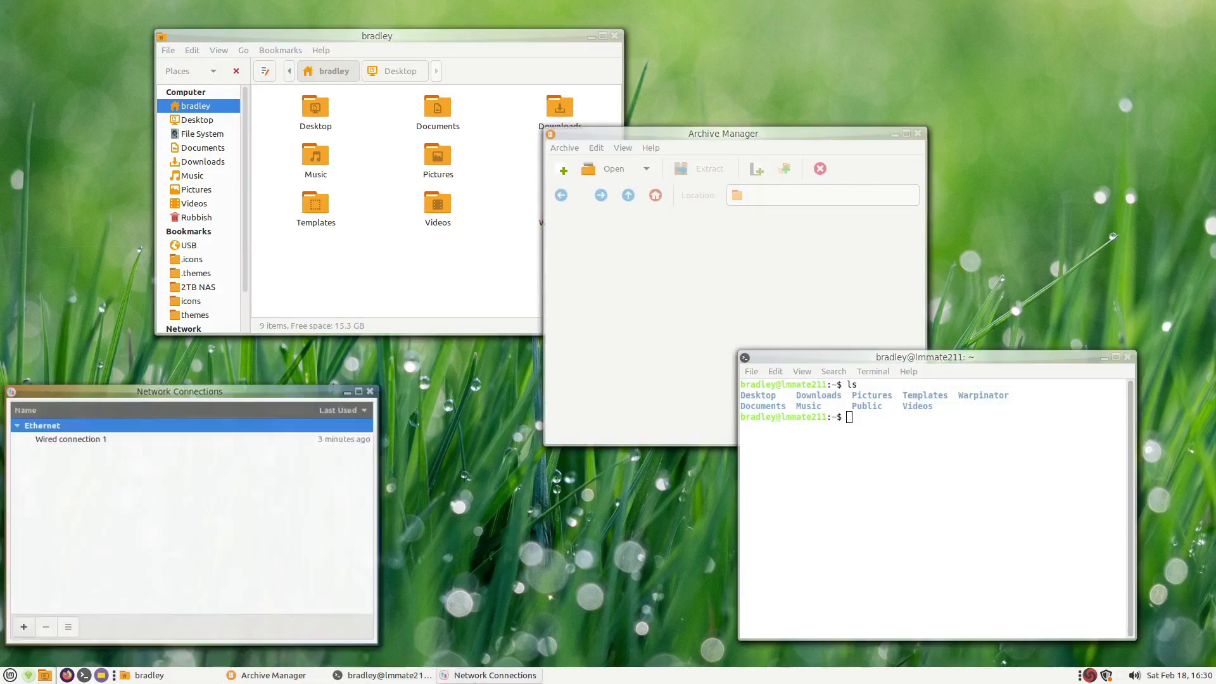
- List the Mint menu's Accessories and show the Adwaita controls theme in Customise Theme
left_click(468, 675)
left_click(10, 676)
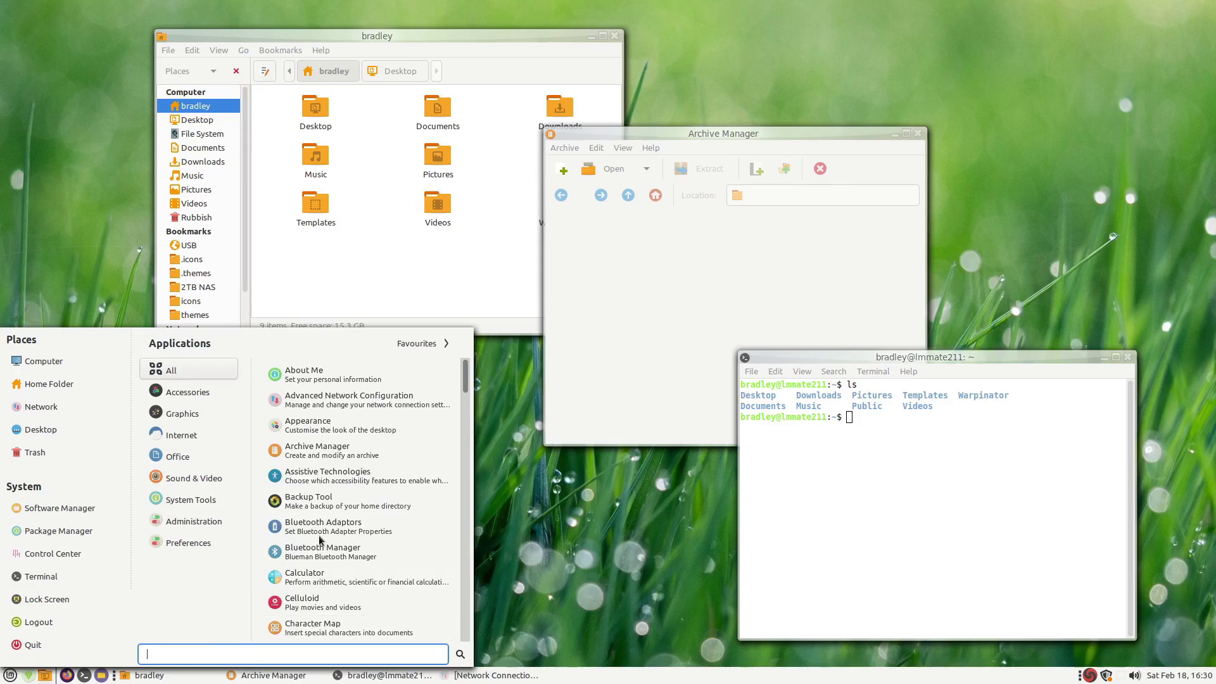
left_click(188, 394)
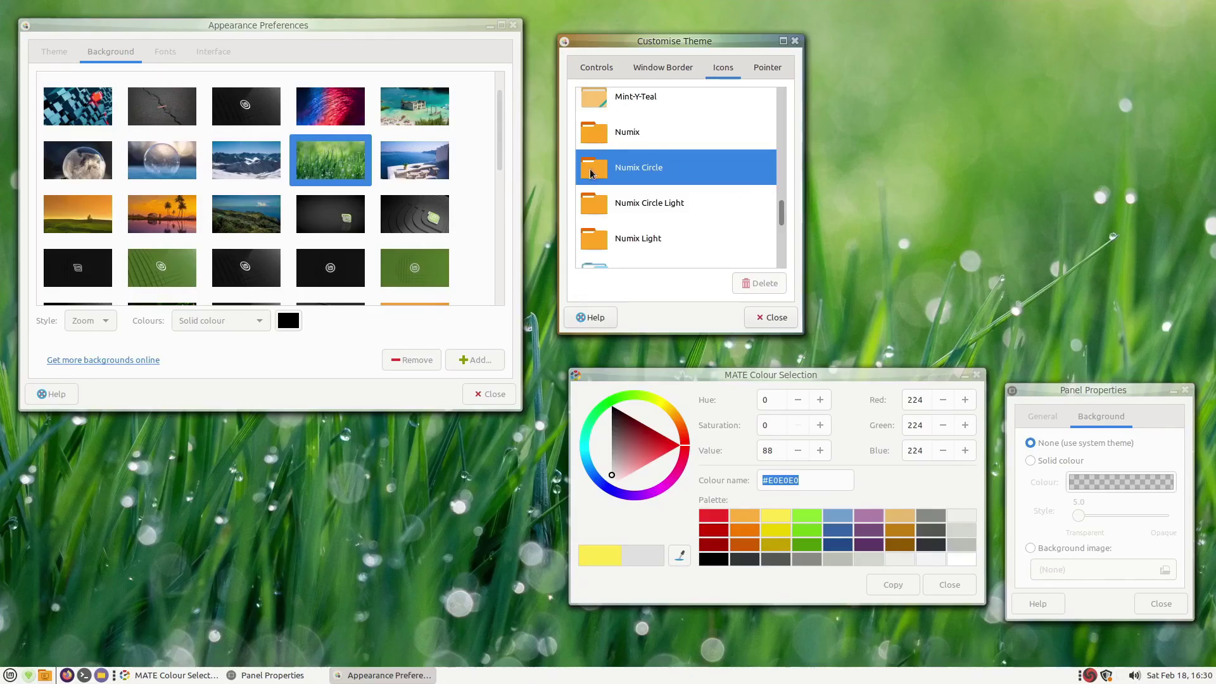
left_click(593, 68)
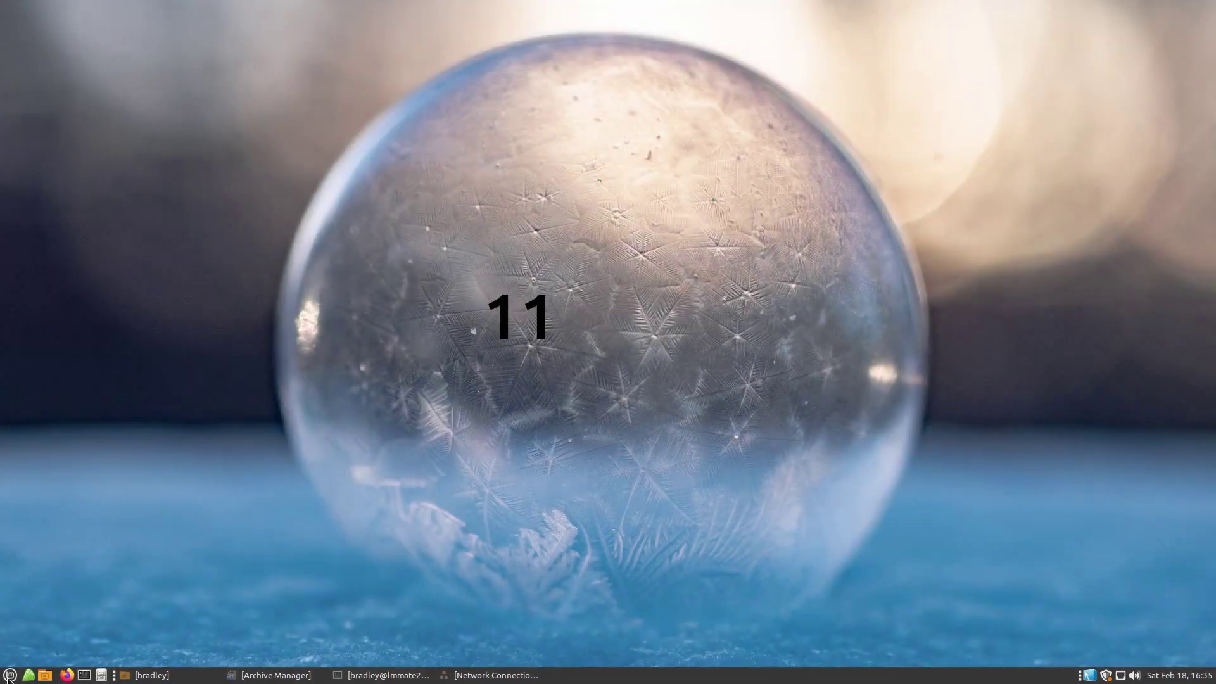
- Restore the file manager, archive, terminal and network windows, then show the Numix icon theme
left_click(9, 675)
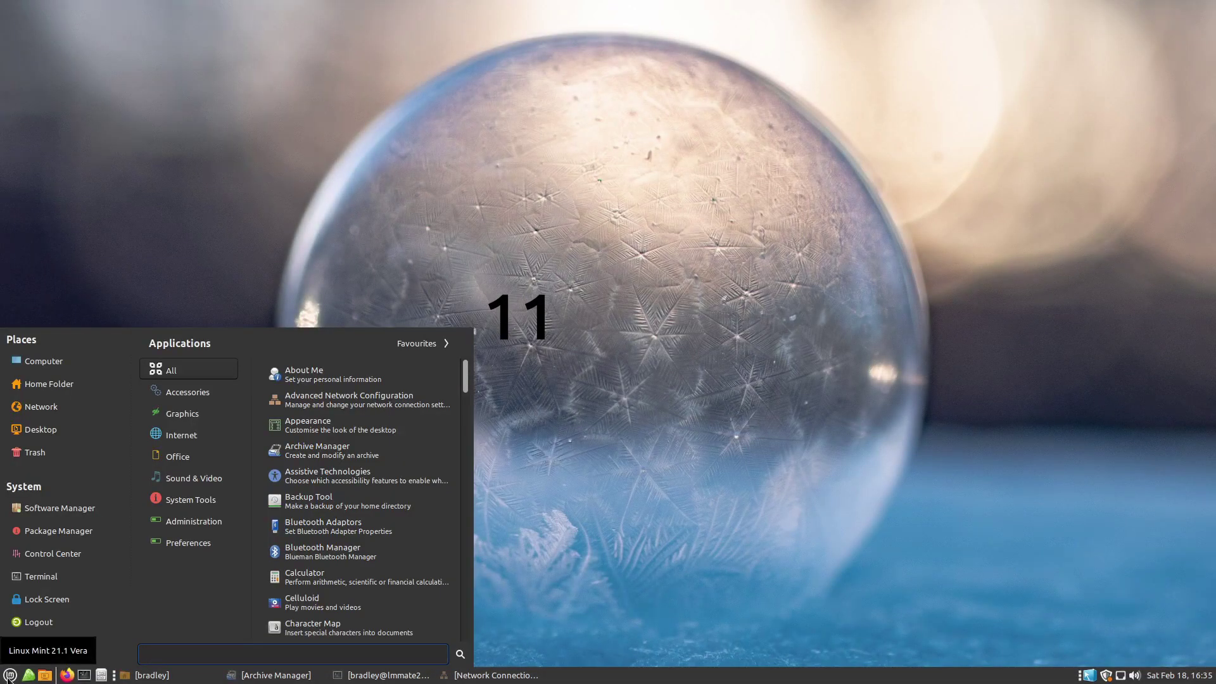
left_click(156, 676)
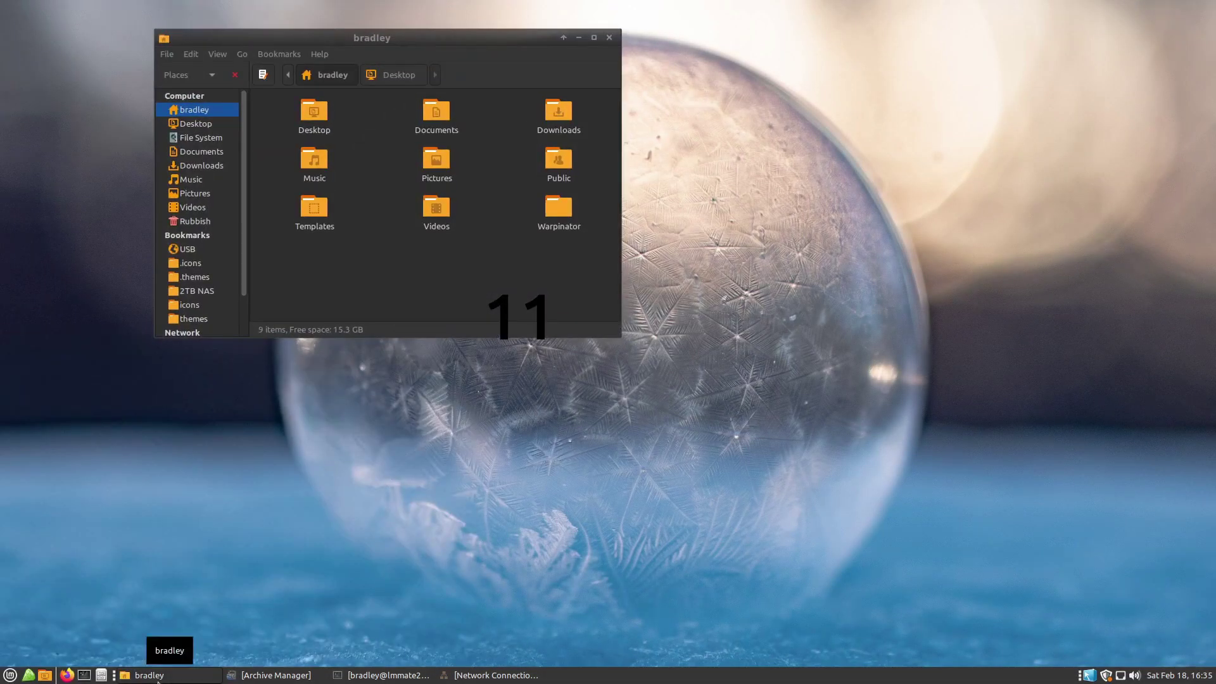
left_click(269, 675)
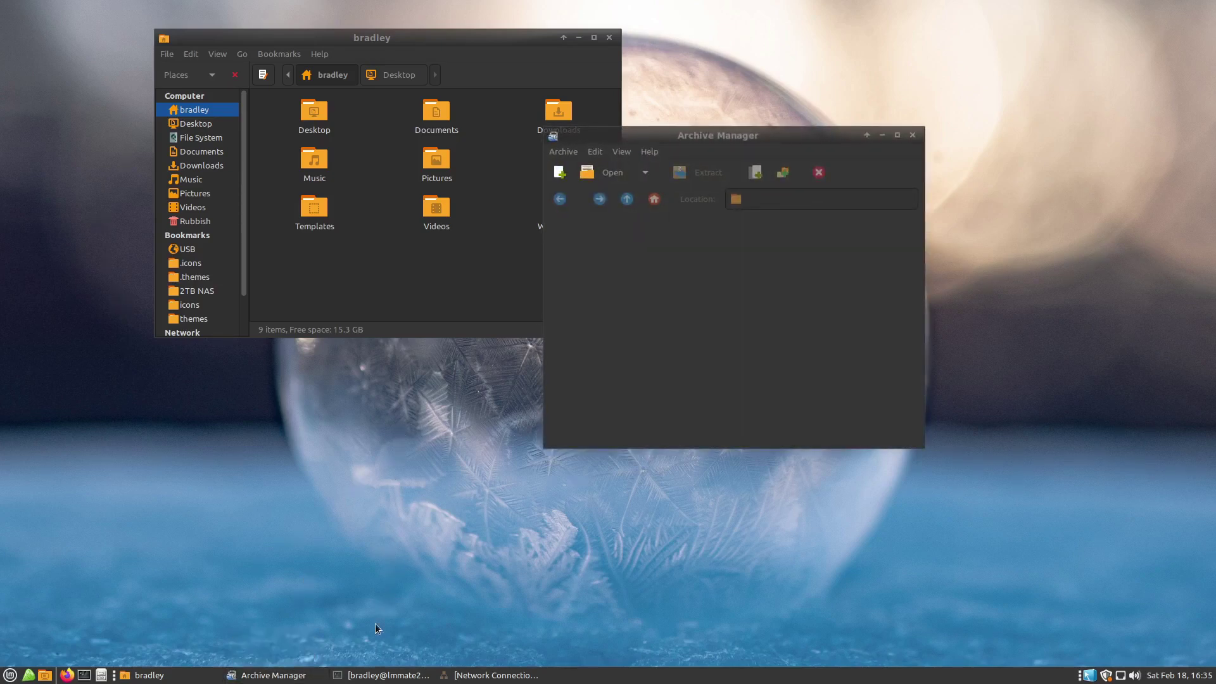
left_click(368, 679)
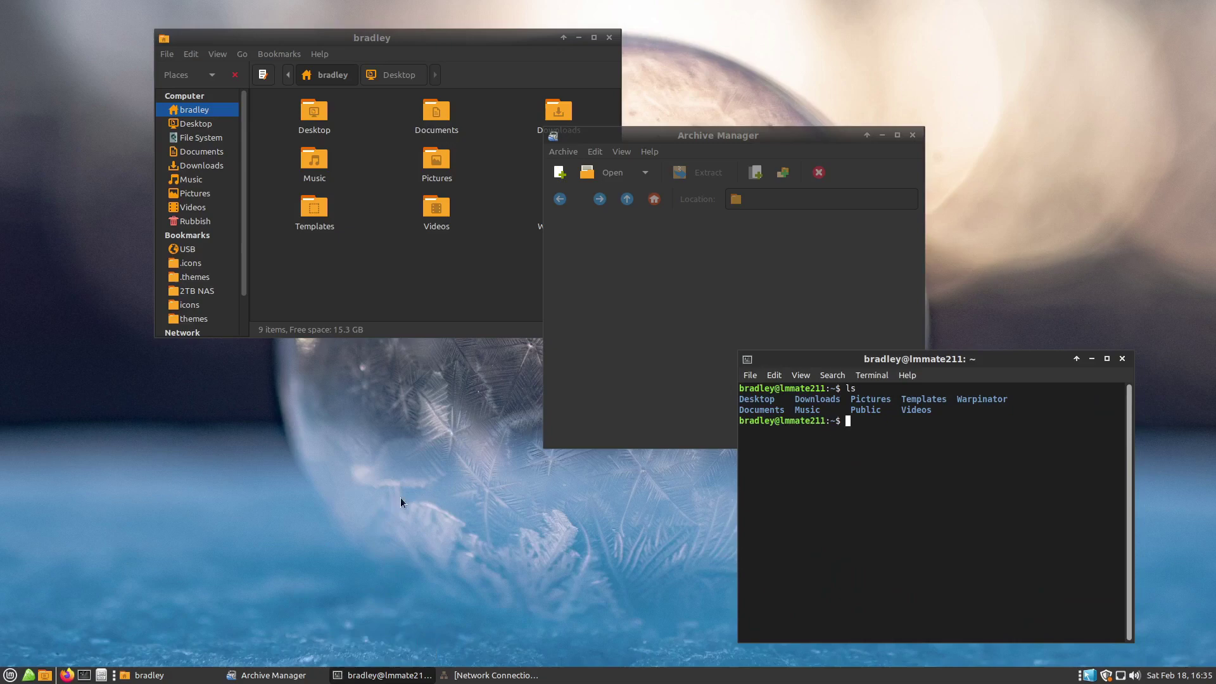
left_click(479, 679)
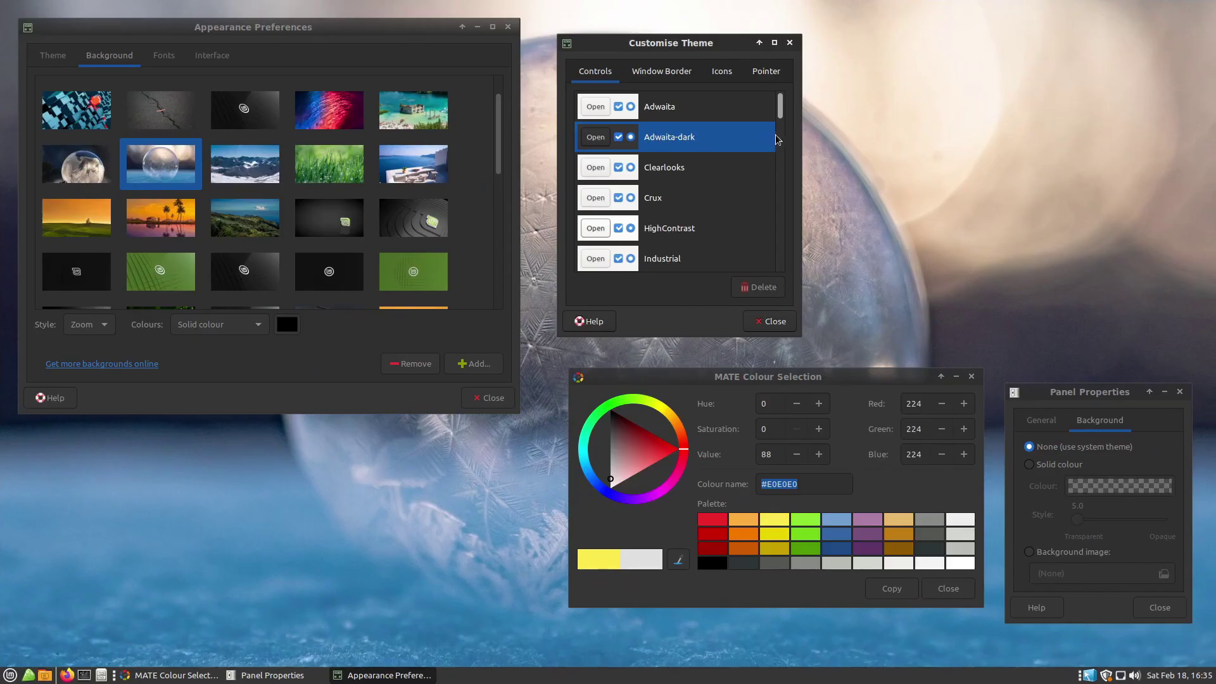
left_click(722, 72)
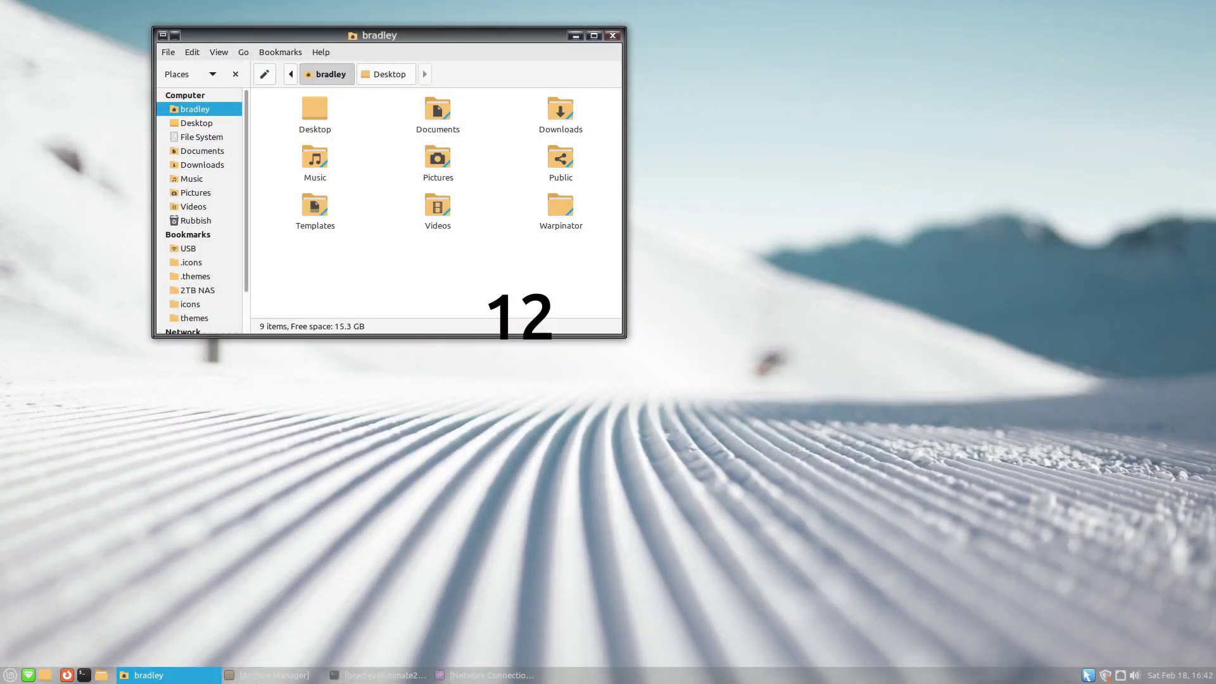
- Restore the archive manager, terminal and network connections windows from the taskbar
left_click(266, 675)
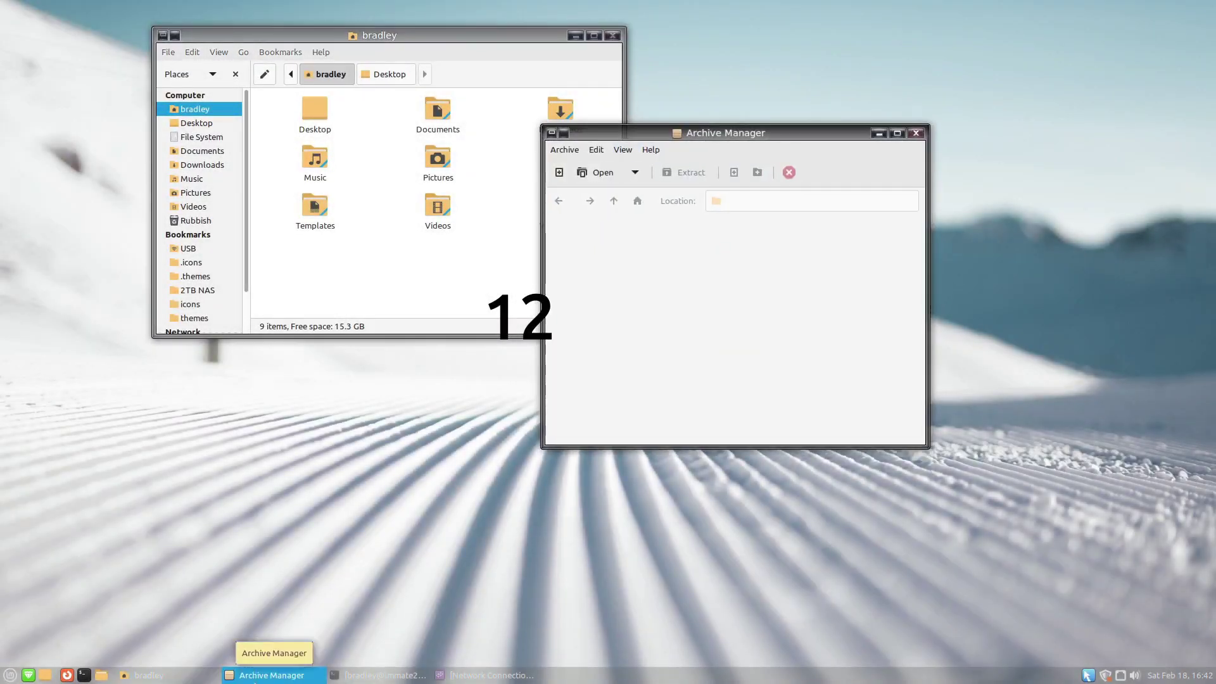
left_click(380, 675)
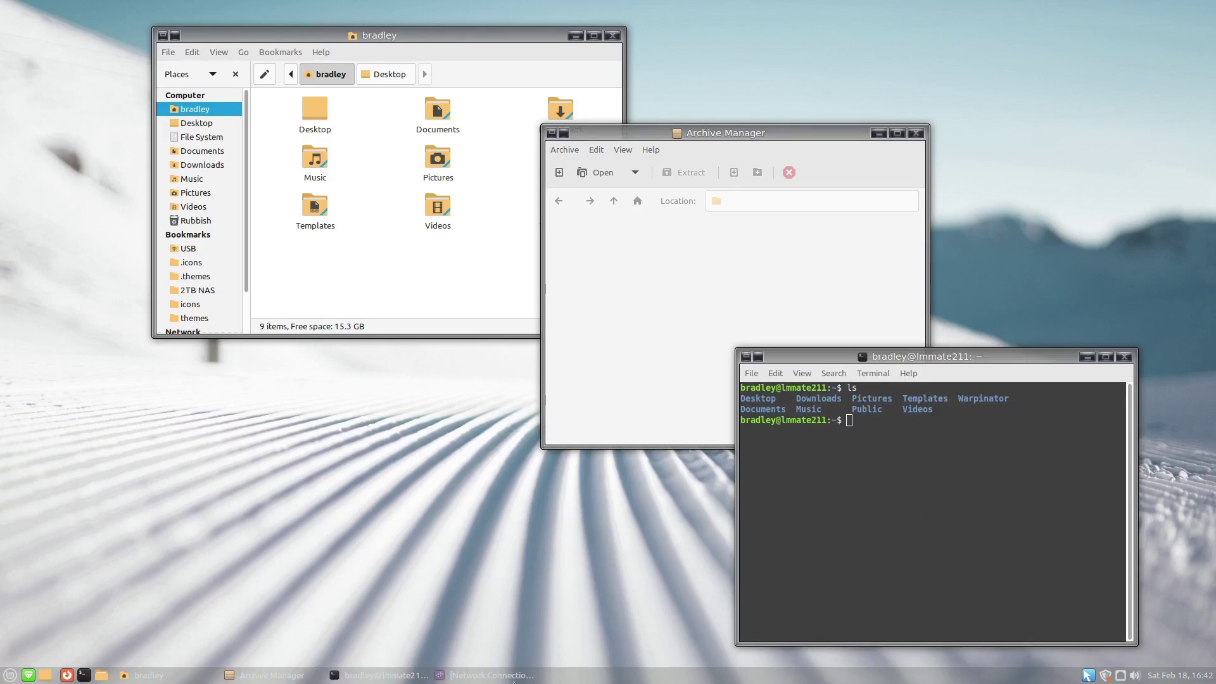
left_click(469, 676)
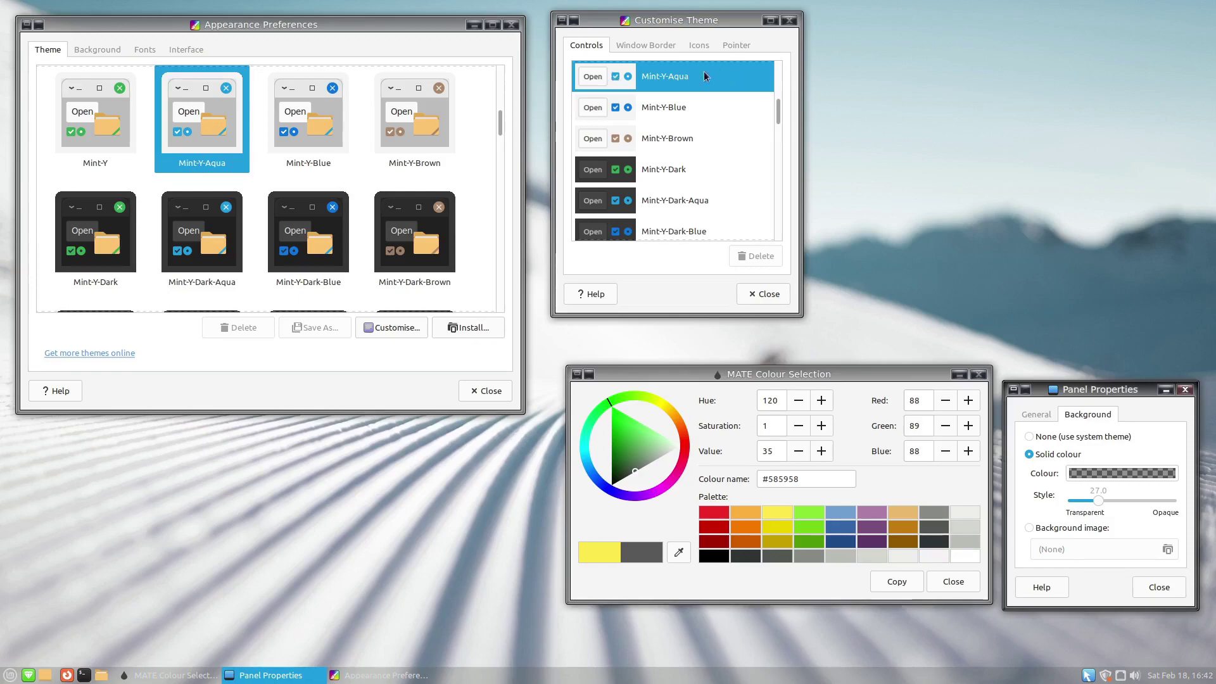
- Show the Mint-Y-Aqua icon theme and highlight the #585958 panel colour code
left_click(699, 45)
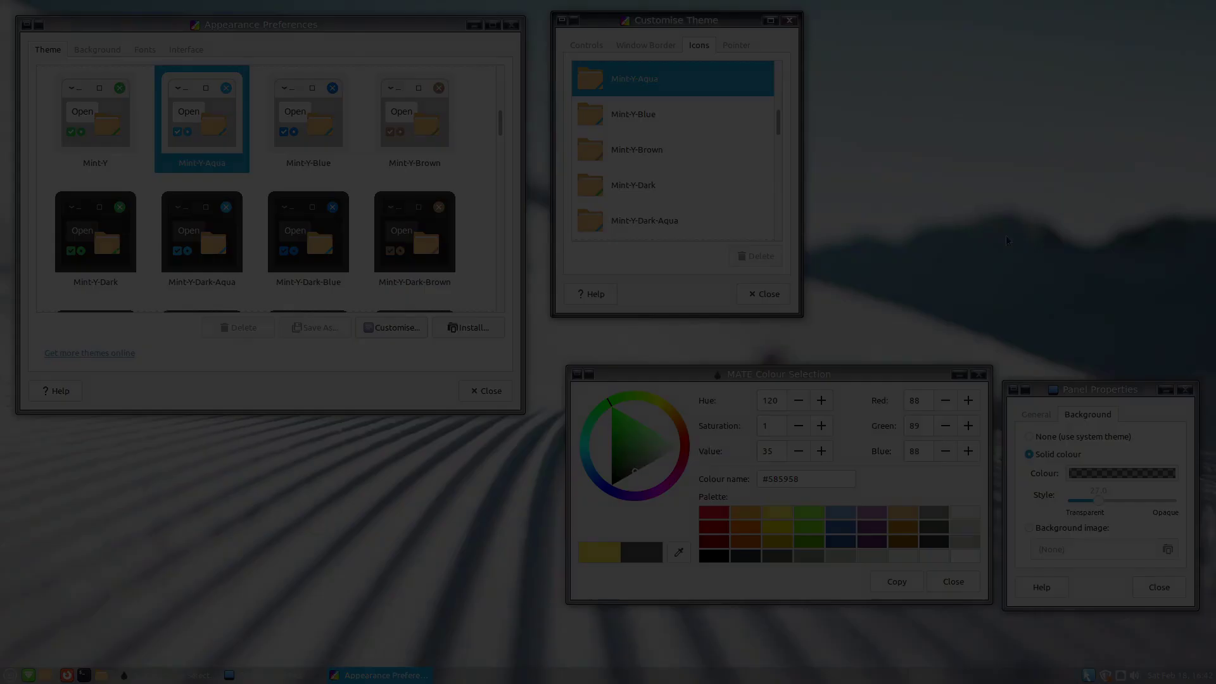
left_click(786, 505)
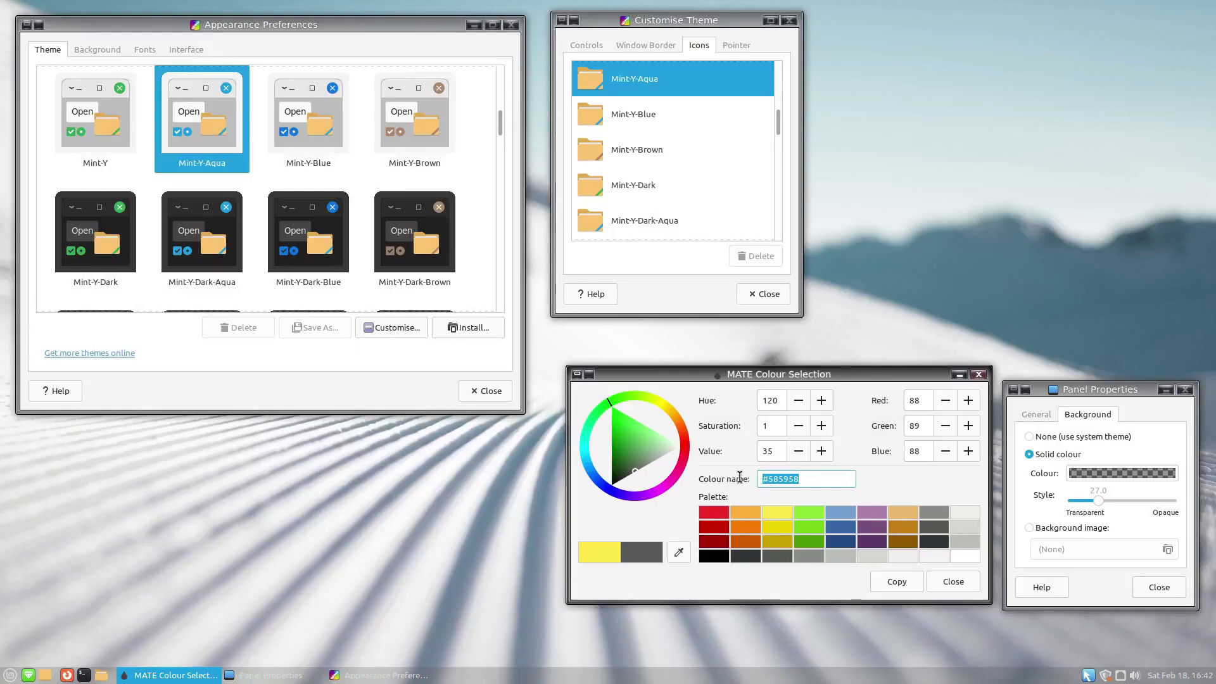
left_click(786, 483)
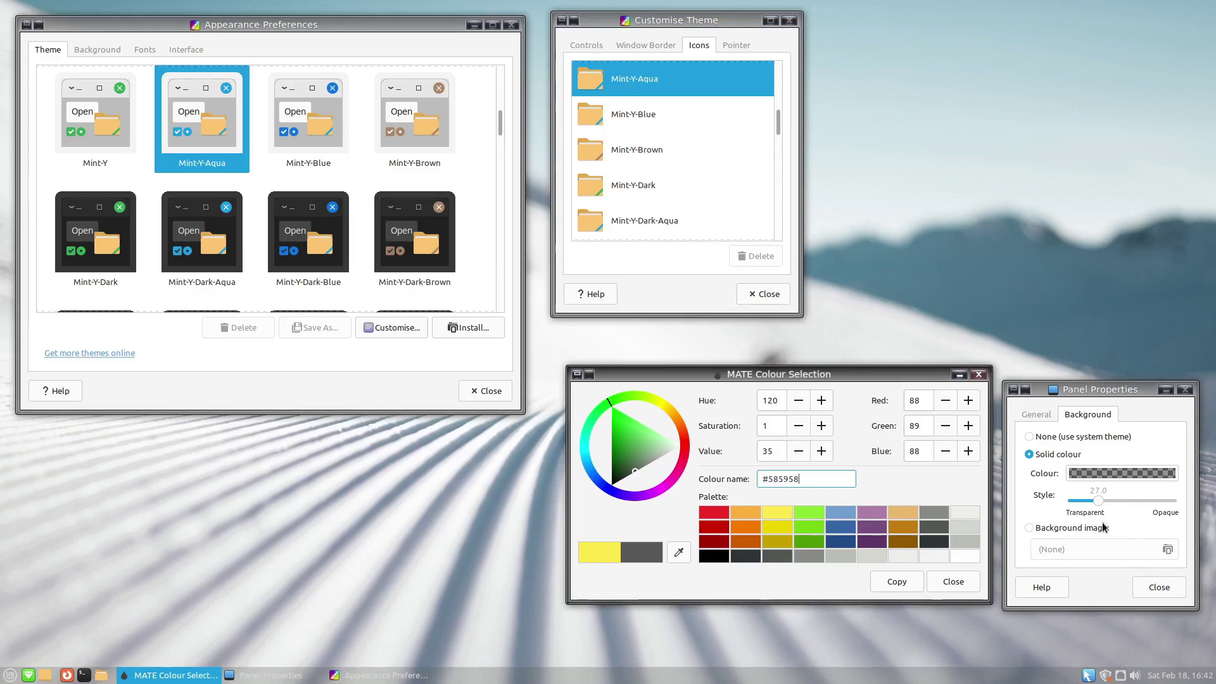